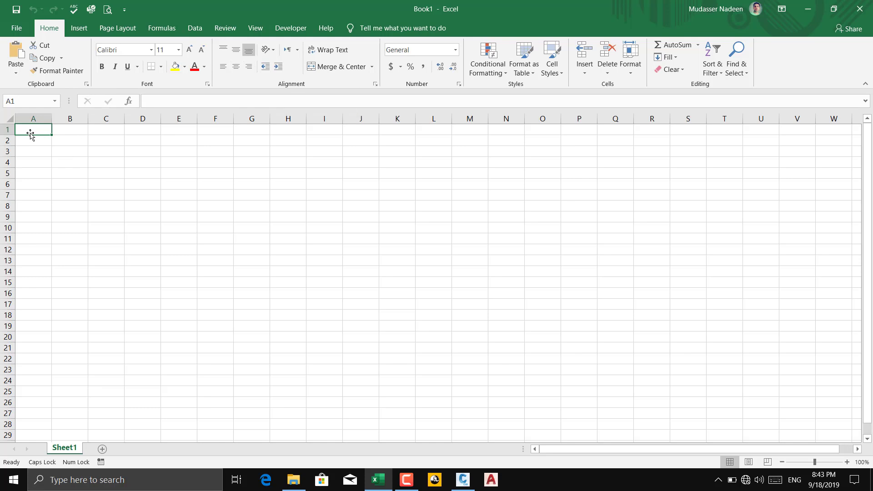
- Enter the column headings STN, EAST, NORT, GL and FG in cells A1 to E1
{"action": "type", "text": "ST"}
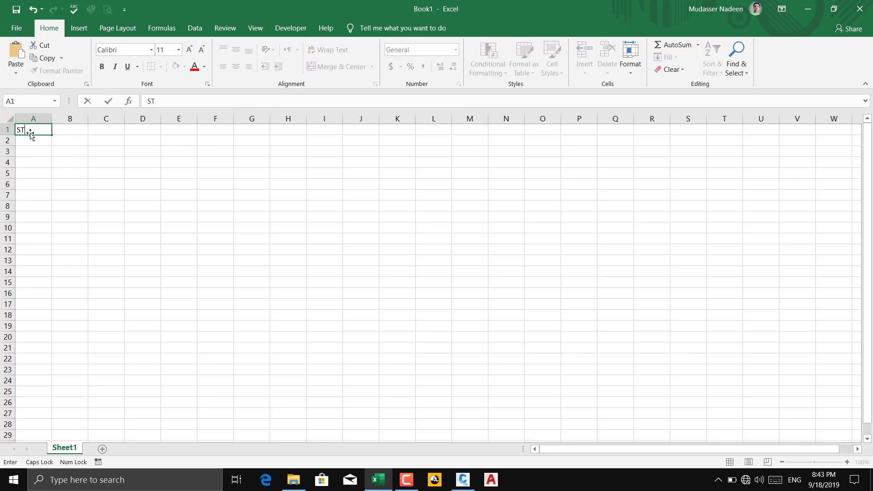
{"action": "type", "text": "N"}
{"action": "left_click", "coordinate": [72, 134]}
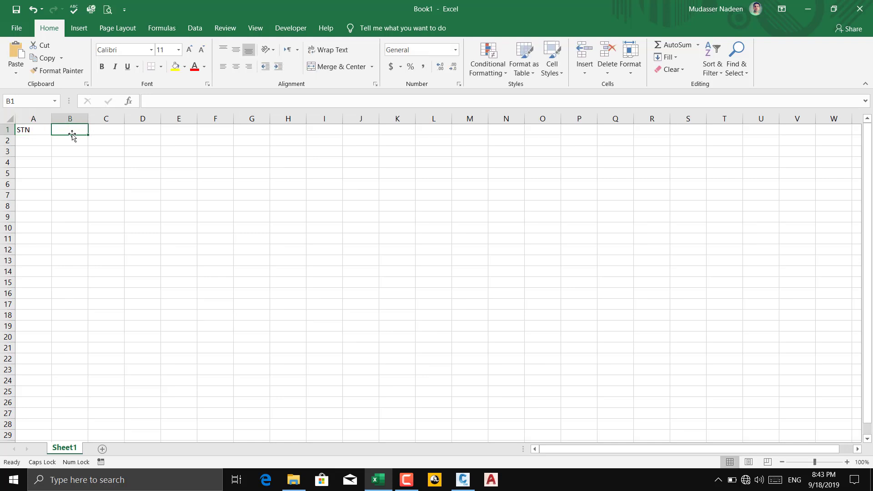
{"action": "type", "text": "EAST"}
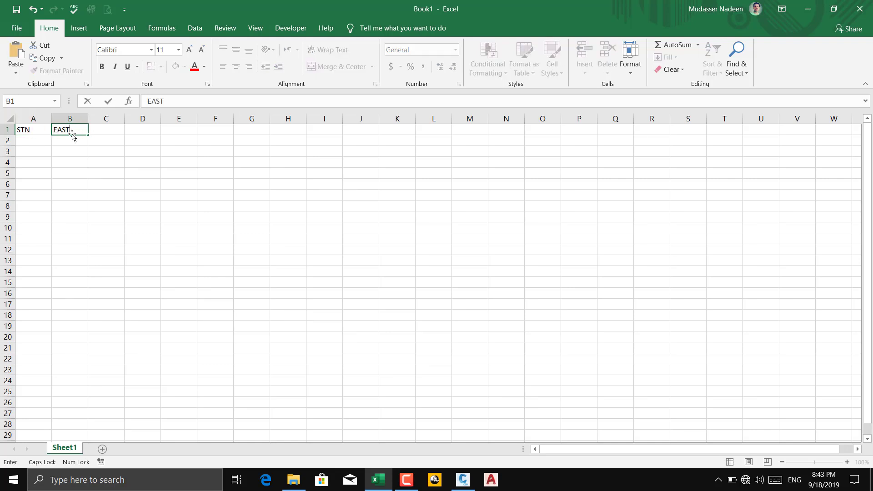
{"action": "key", "text": "Tab"}
{"action": "type", "text": "NORT"}
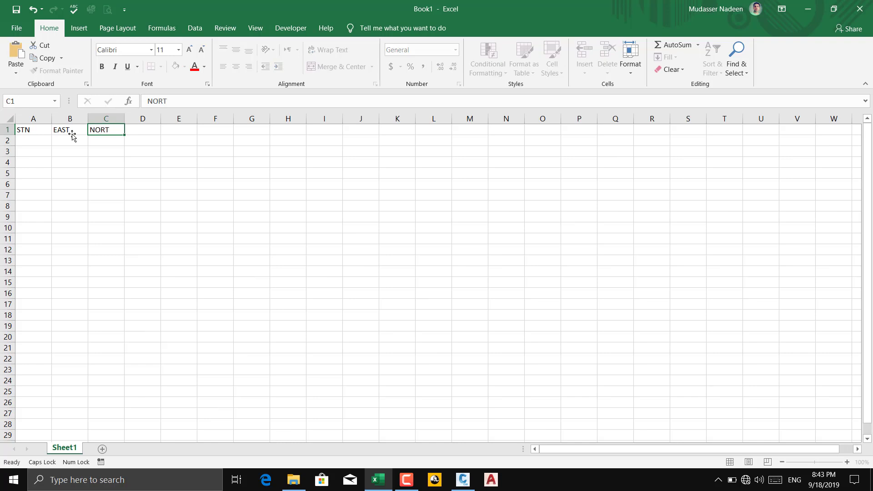
{"action": "key", "text": "Tab"}
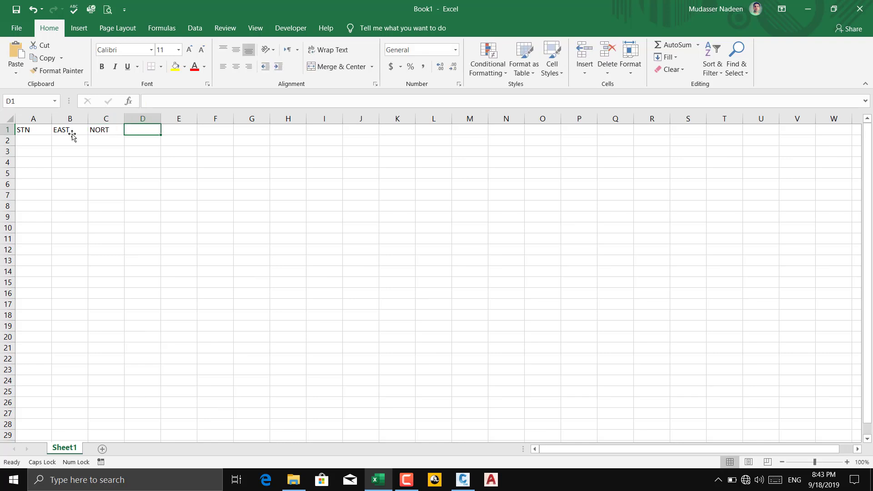
{"action": "type", "text": "GL"}
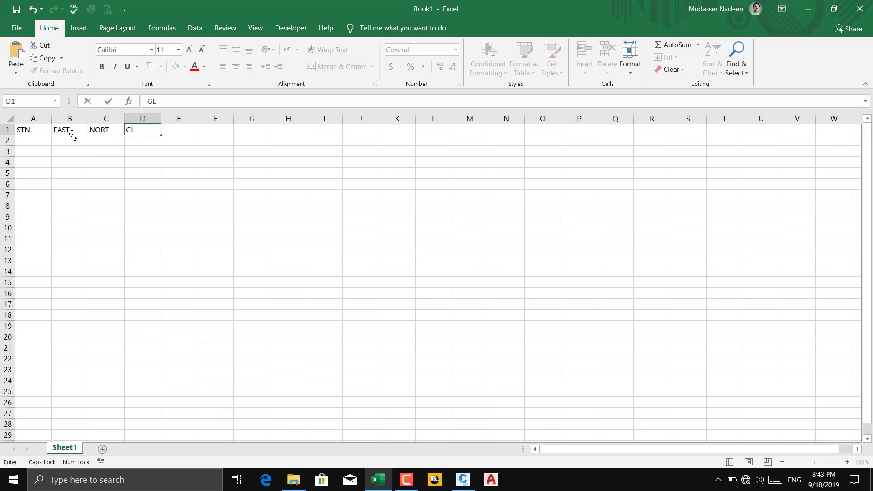
{"action": "key", "text": "Tab"}
{"action": "type", "text": "F"}
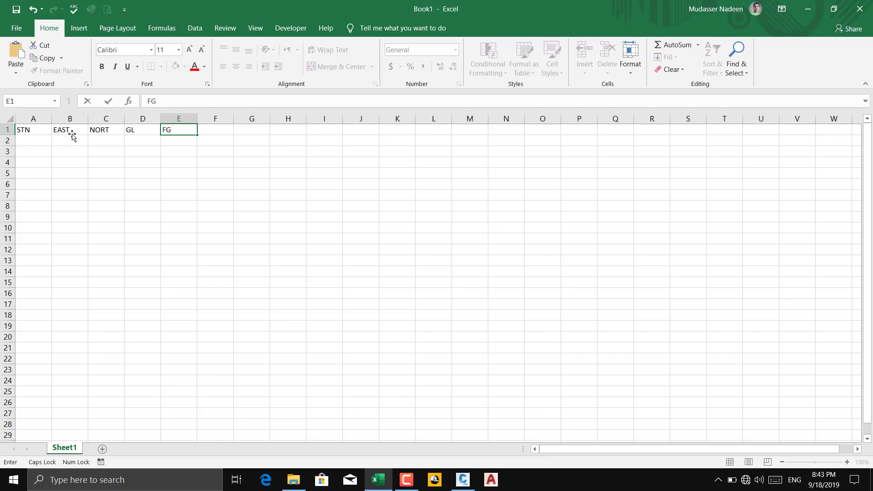
- Enter the first two station values, 0 and 10, in cells A2 and A3 under STN
{"action": "left_click", "coordinate": [36, 141]}
{"action": "type", "text": "0"}
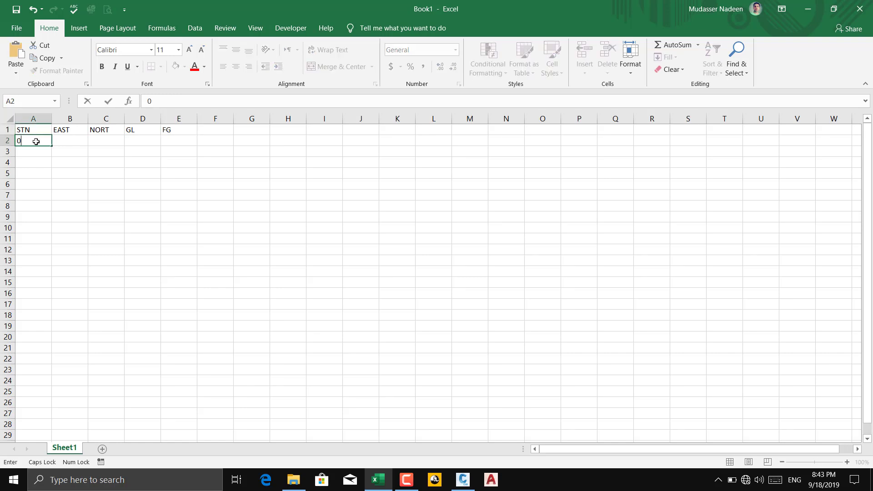
{"action": "key", "text": "Return"}
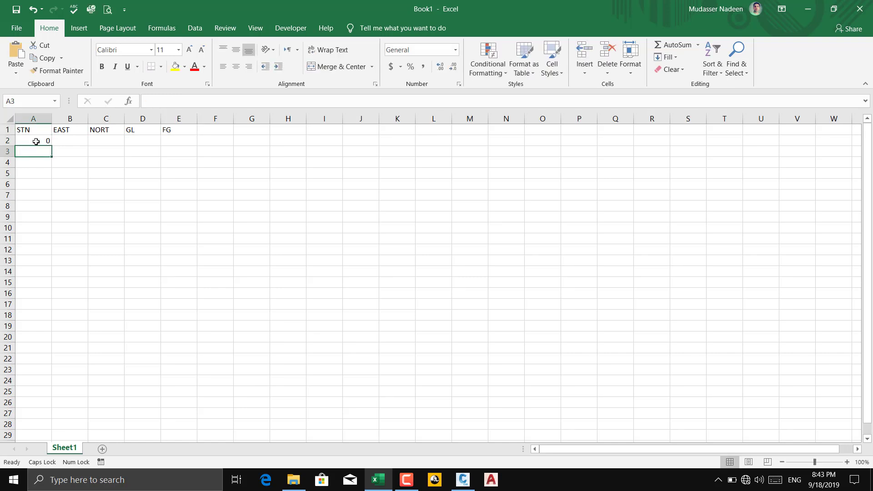
{"action": "type", "text": "10"}
- Enter 100 in B2 and fill it across B2:E6, extending the station series down to 40 in A6
{"action": "left_click", "coordinate": [64, 140]}
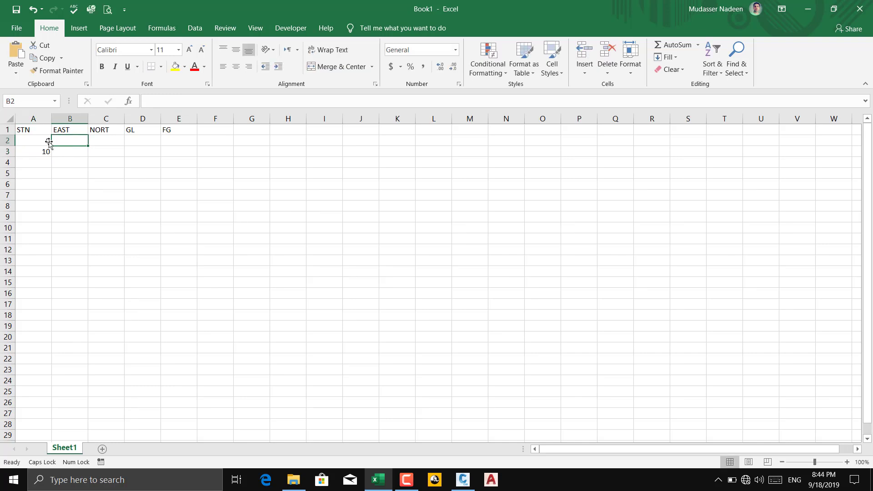
{"action": "type", "text": "100"}
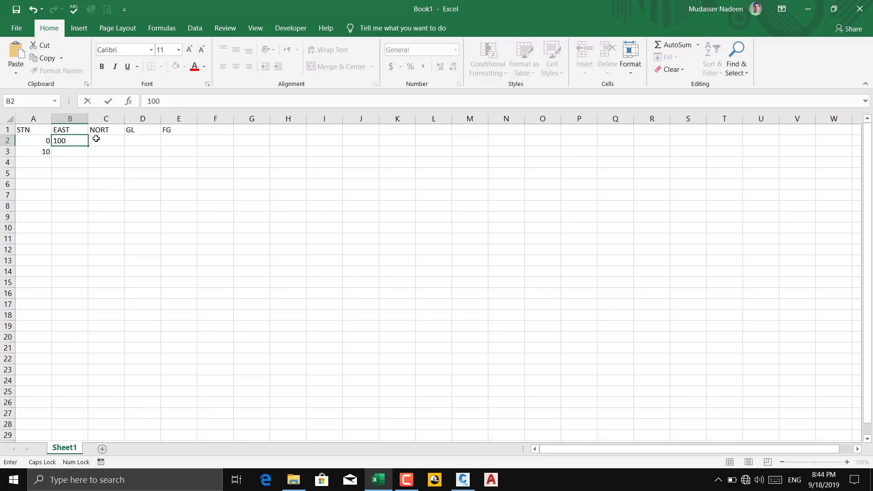
{"action": "key", "text": "Return"}
{"action": "left_click", "coordinate": [70, 141]}
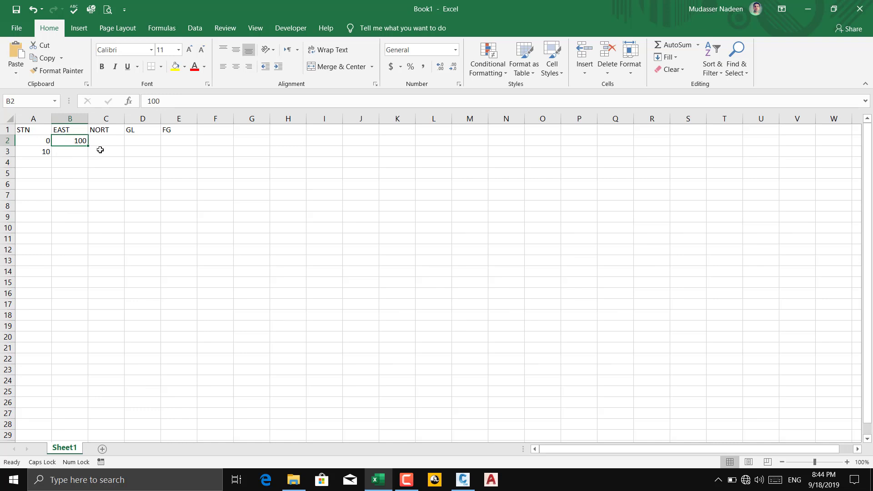
{"action": "left_click_drag", "start_coordinate": [89, 146], "coordinate": [122, 184]}
{"action": "left_click_drag", "start_coordinate": [28, 142], "coordinate": [53, 187]}
{"action": "left_click", "coordinate": [128, 257]}
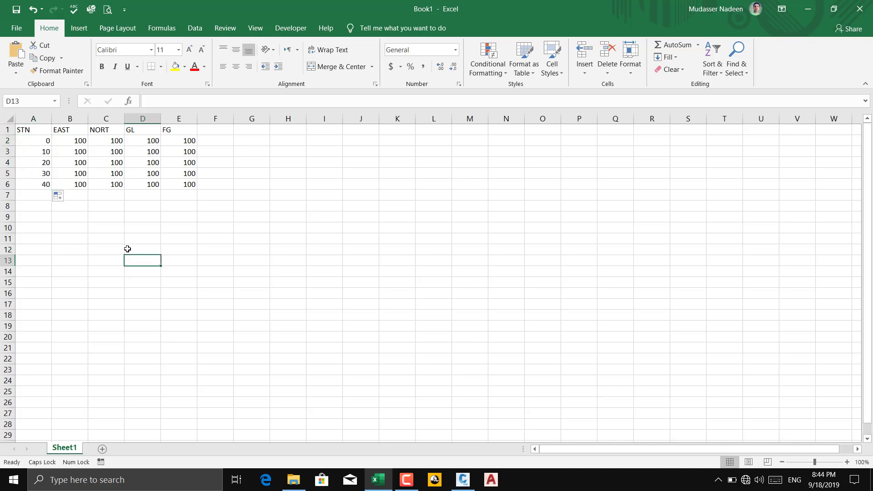
{"action": "left_click", "coordinate": [120, 225]}
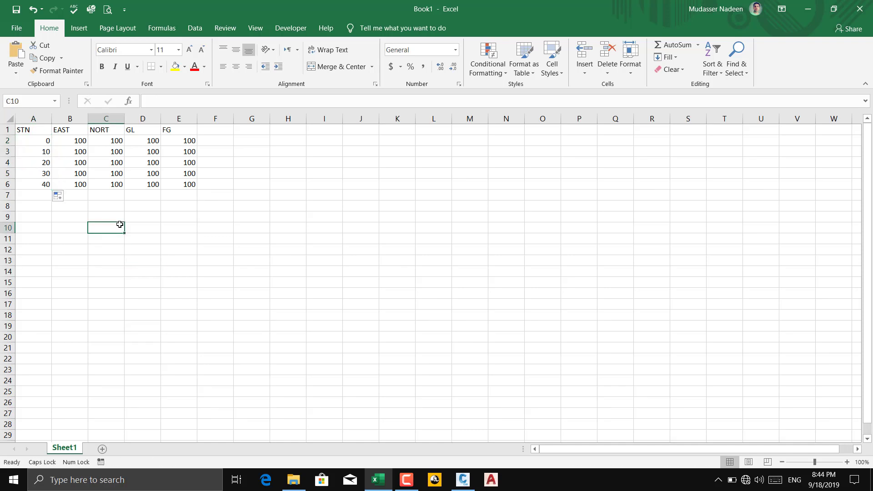
{"action": "type", "text": "MN"}
{"action": "key", "text": "BackSpace"}
{"action": "key", "text": "BackSpace"}
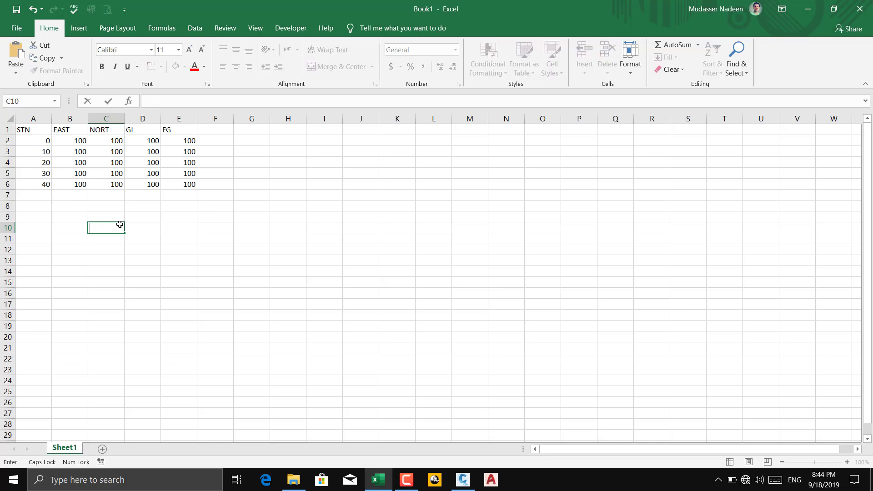
{"action": "left_click", "coordinate": [131, 197]}
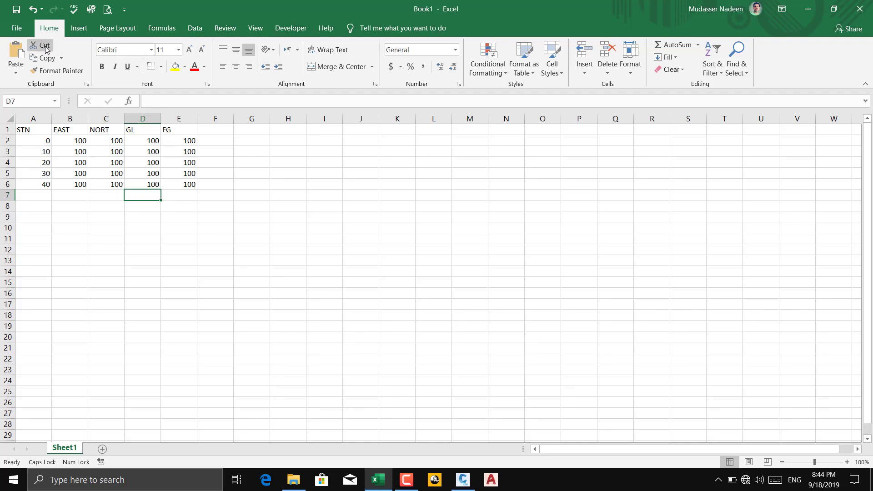
- Cut the last FG value from cell E6 and paste it into F6
{"action": "left_click", "coordinate": [190, 185]}
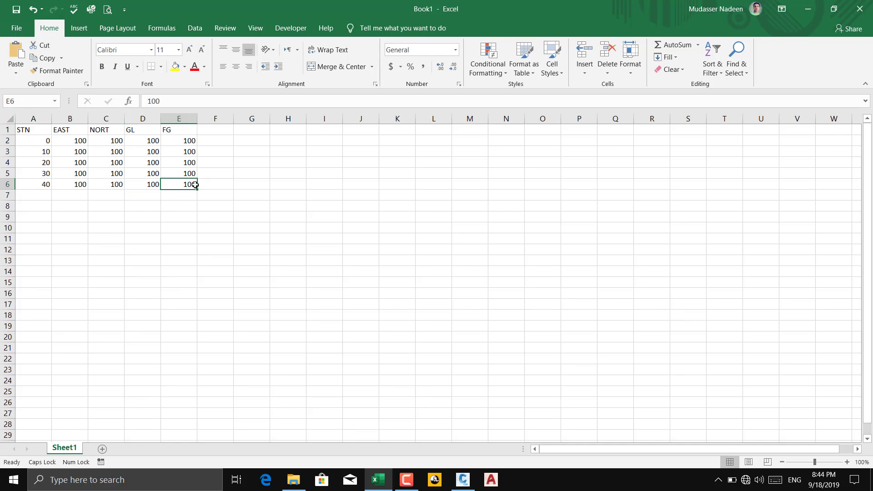
{"action": "key", "text": "ctrl+x"}
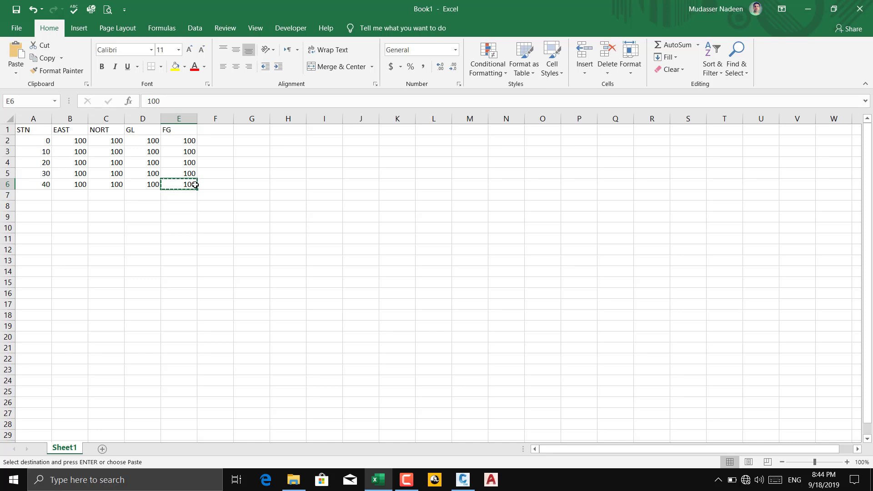
{"action": "left_click", "coordinate": [222, 184]}
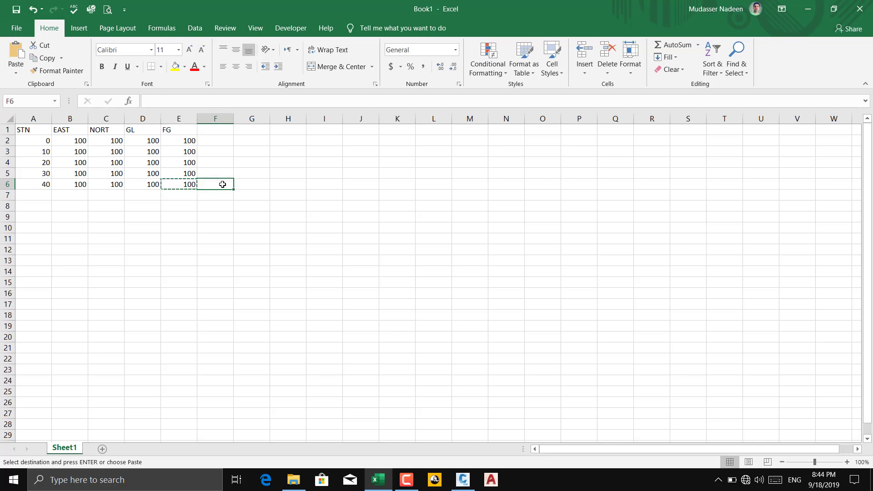
{"action": "key", "text": "ctrl+v"}
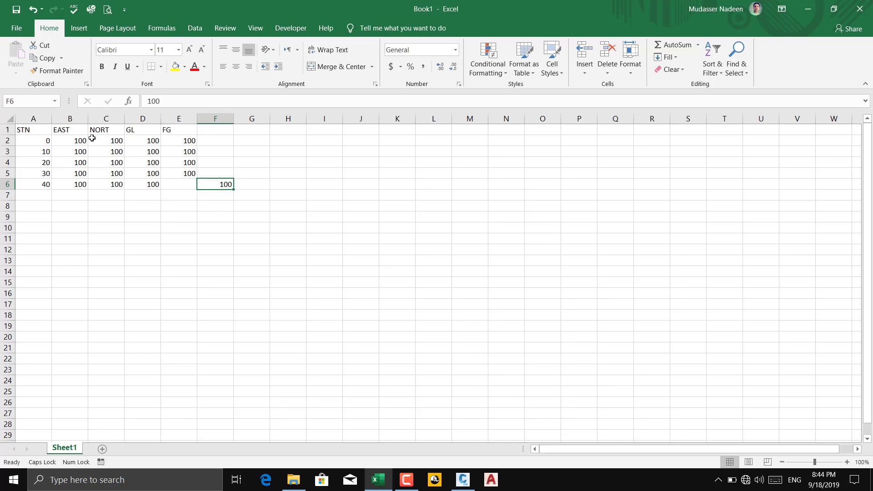
{"action": "left_click", "coordinate": [44, 48]}
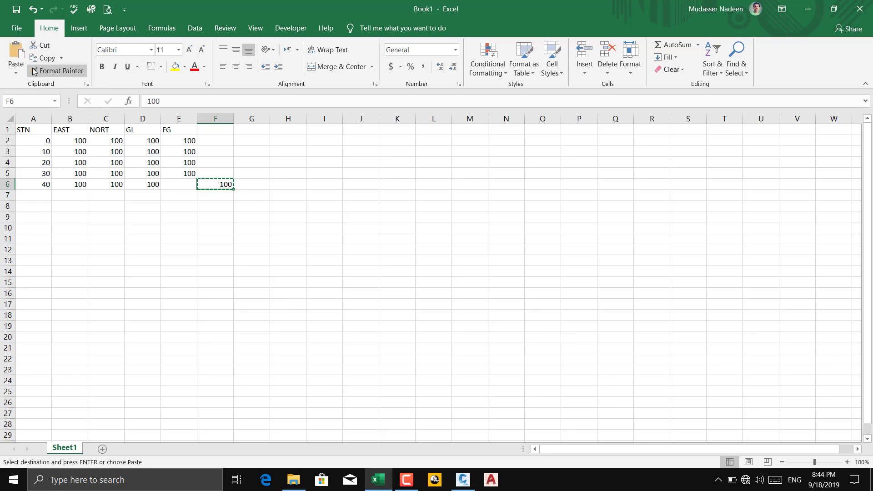
{"action": "key", "text": "Escape"}
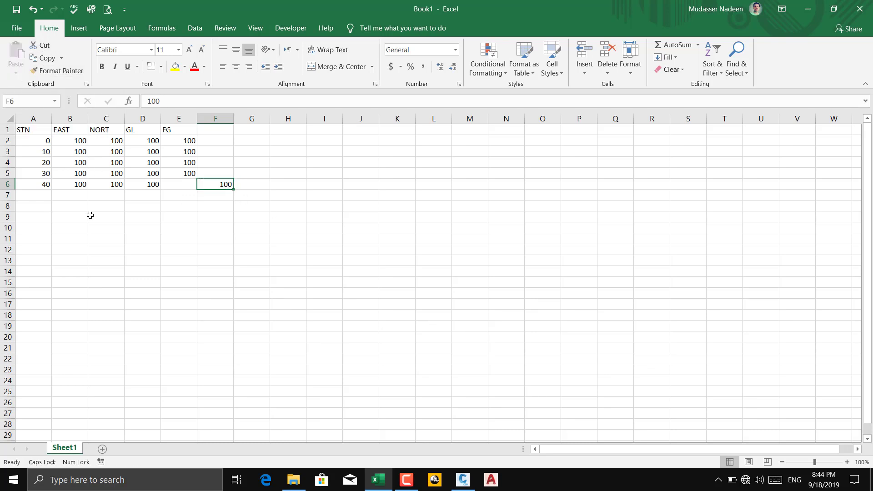
{"action": "left_click", "coordinate": [329, 172]}
{"action": "right_click", "coordinate": [328, 171]}
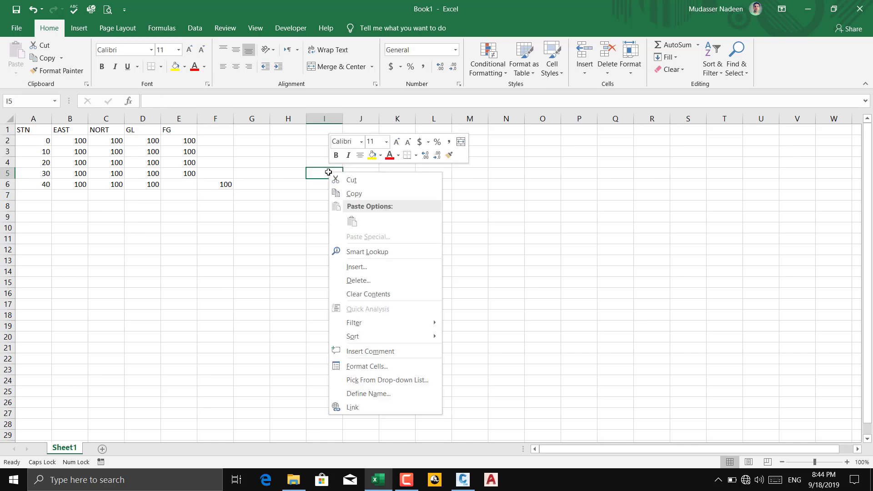
{"action": "key", "text": "Escape"}
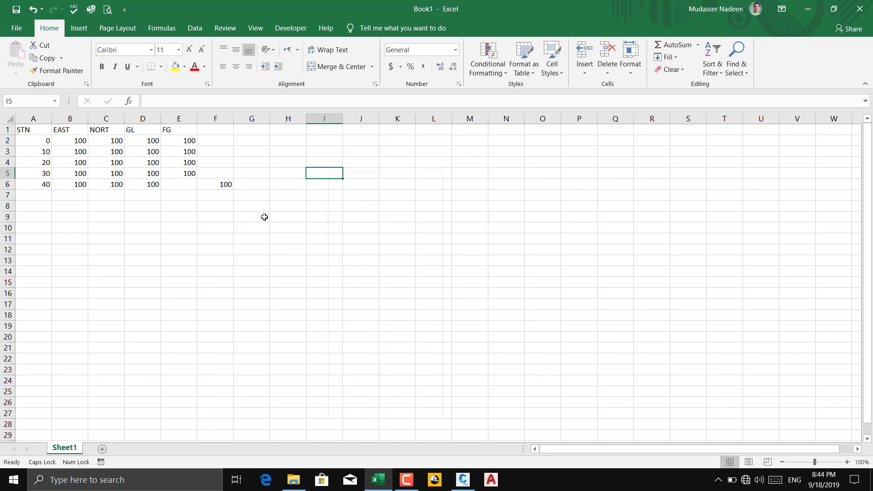
- Cut the value from cell F6 and paste it into H5
{"action": "left_click", "coordinate": [217, 187]}
{"action": "left_click", "coordinate": [41, 46]}
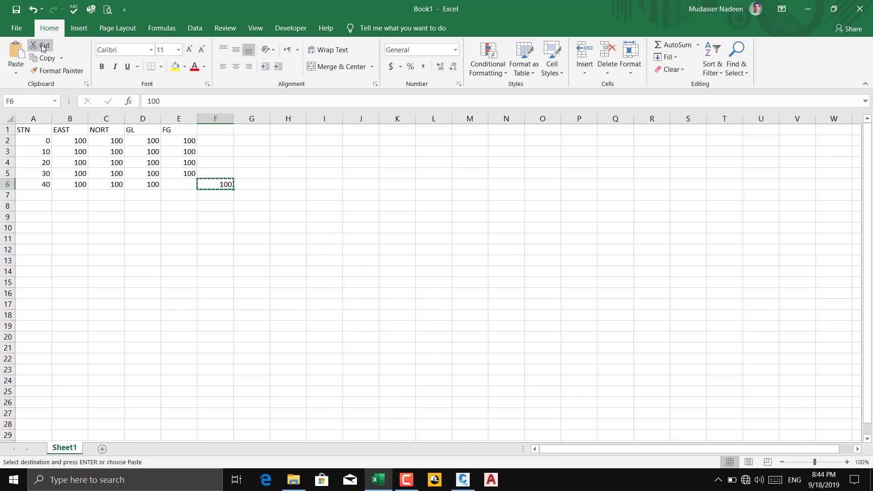
{"action": "left_click", "coordinate": [293, 171]}
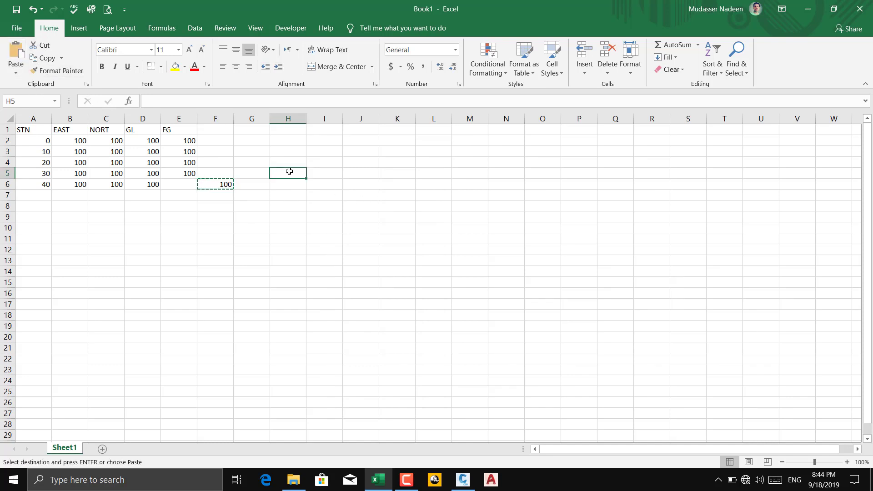
{"action": "key", "text": "Return"}
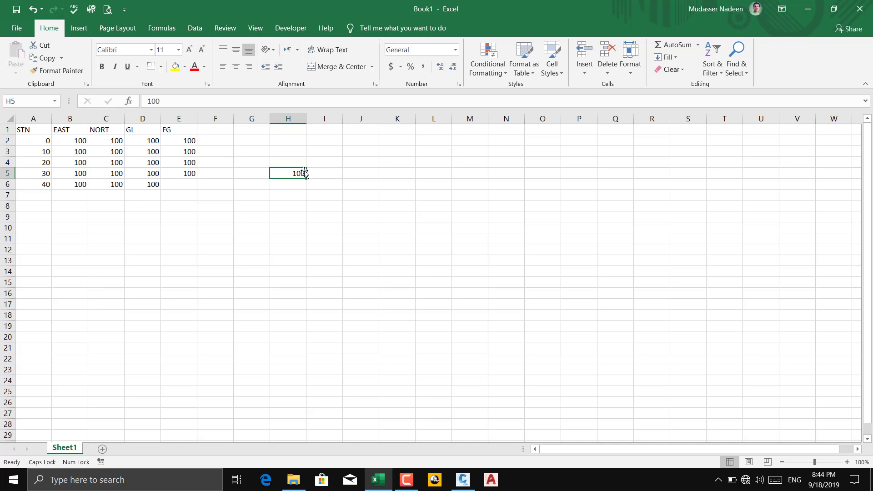
{"action": "left_click", "coordinate": [279, 194]}
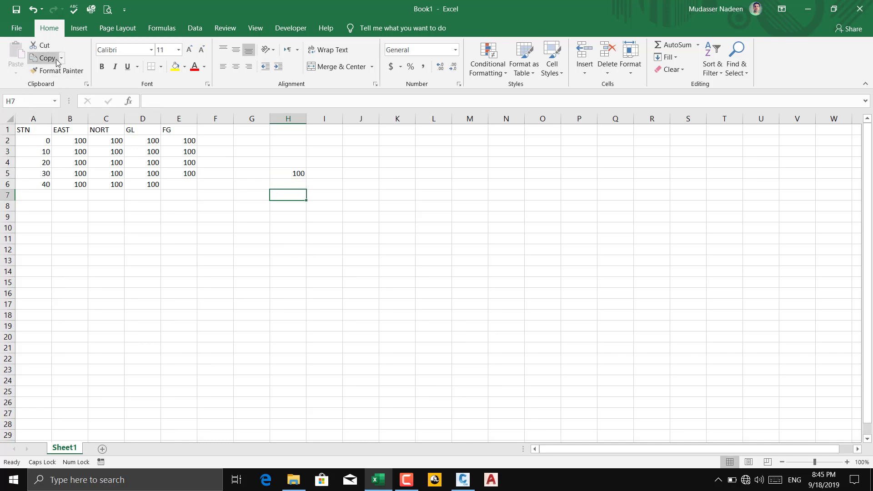
{"action": "left_click", "coordinate": [186, 174]}
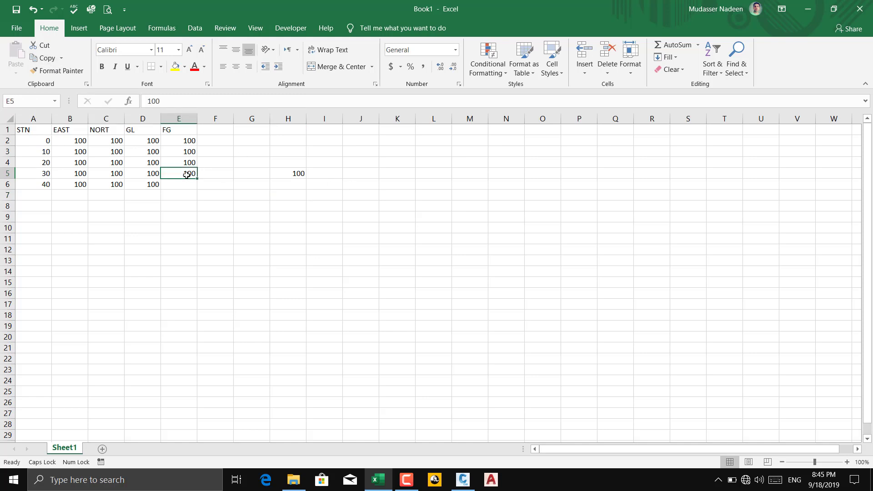
{"action": "left_click", "coordinate": [148, 182]}
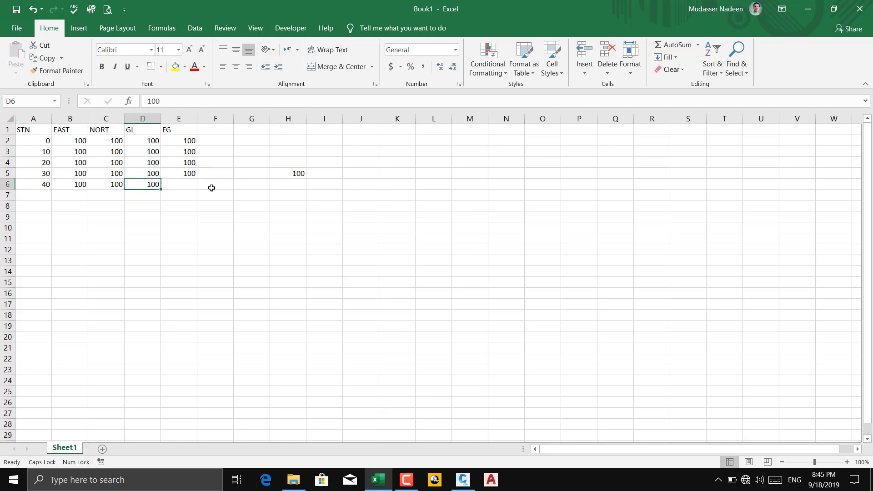
- Copy the FG value for station 30 from cell E5 and paste it into G4
{"action": "left_click", "coordinate": [184, 172]}
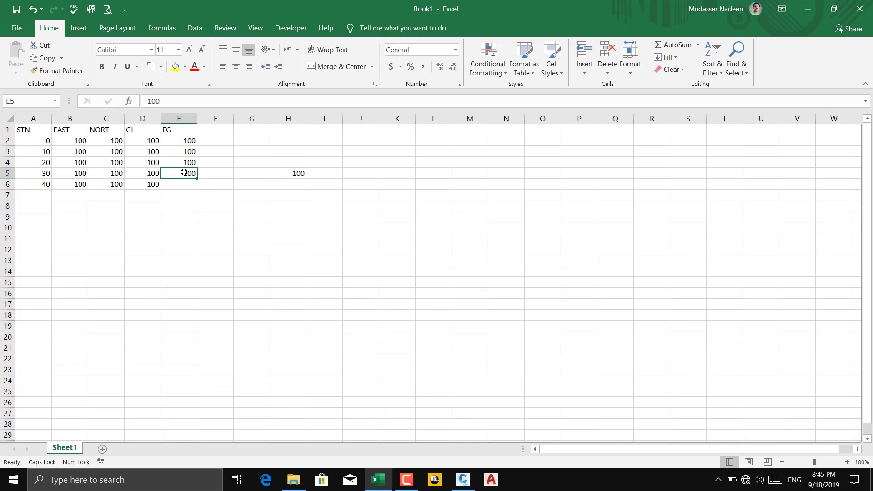
{"action": "key", "text": "ctrl+c"}
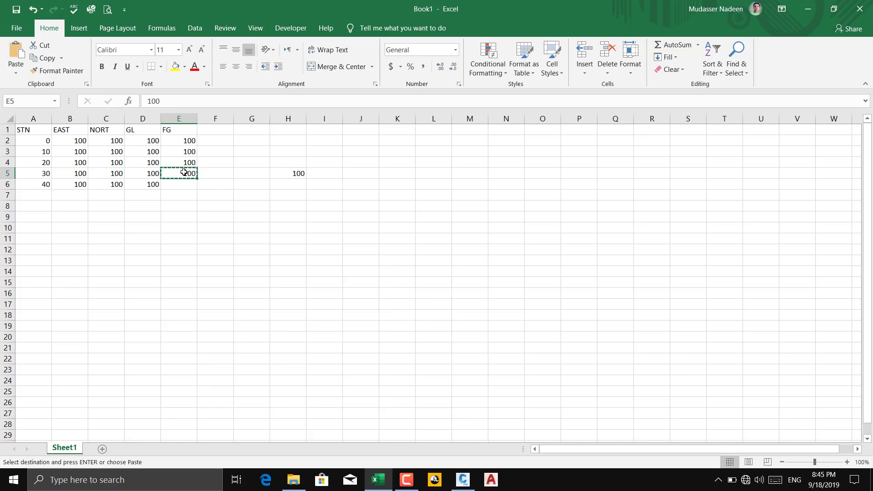
{"action": "left_click", "coordinate": [258, 160]}
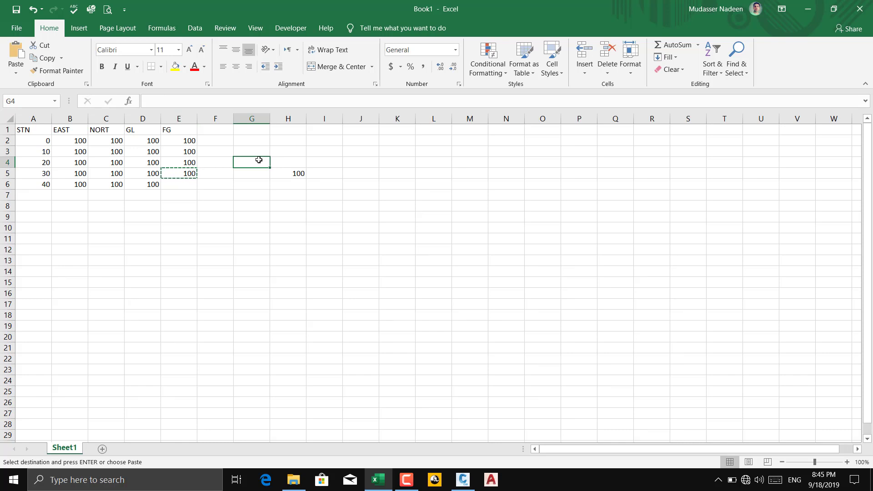
{"action": "key", "text": "ctrl+v"}
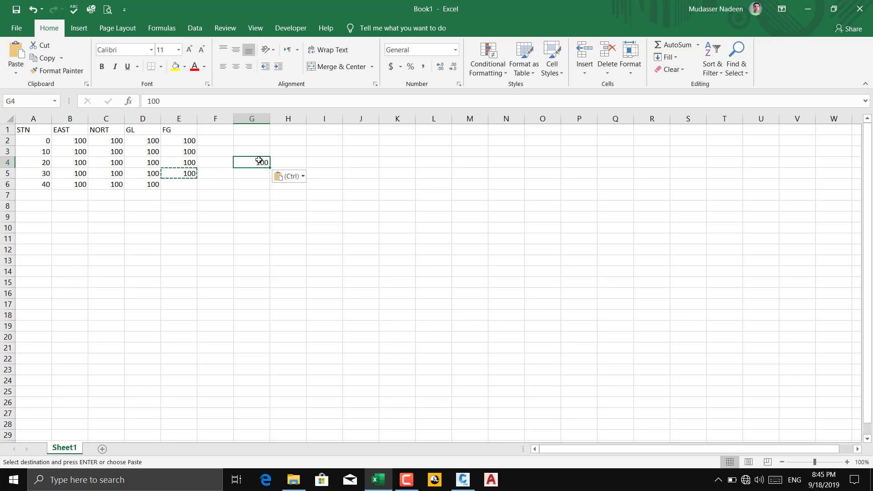
{"action": "left_click", "coordinate": [252, 205]}
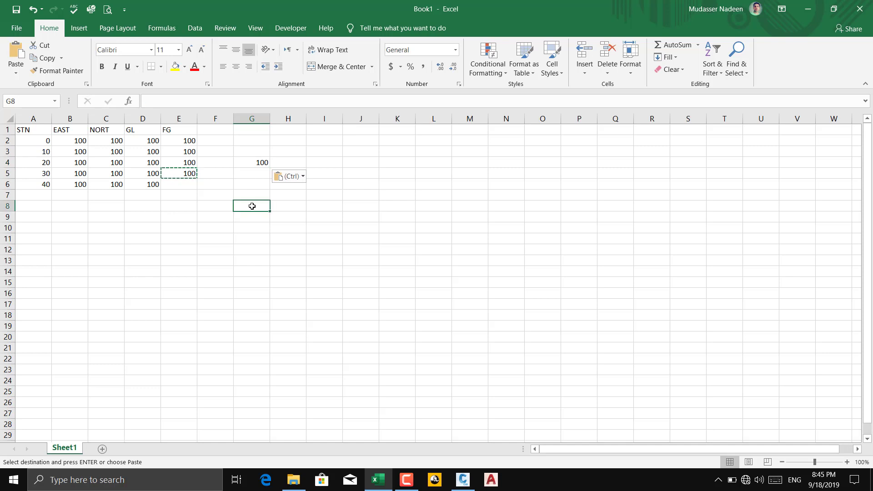
- Paste the copied FG value into G8 as well and end the copy mode
{"action": "left_click", "coordinate": [11, 56]}
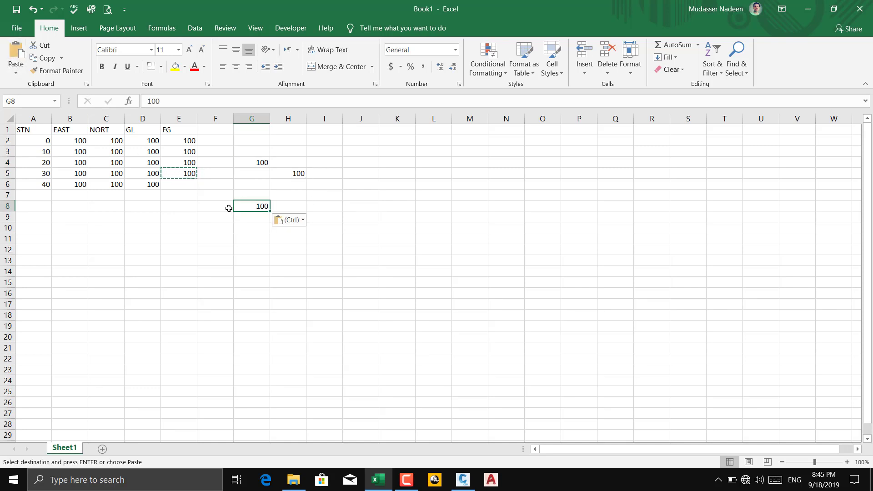
{"action": "key", "text": "Escape"}
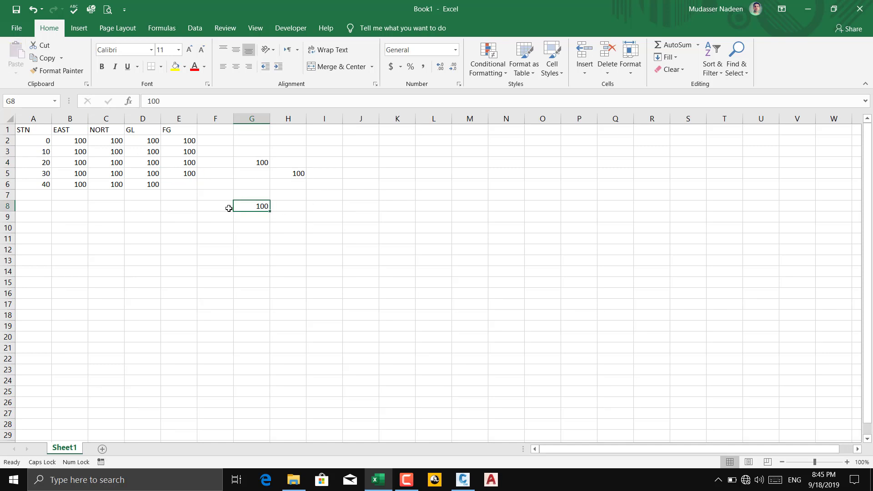
{"action": "left_click", "coordinate": [61, 59]}
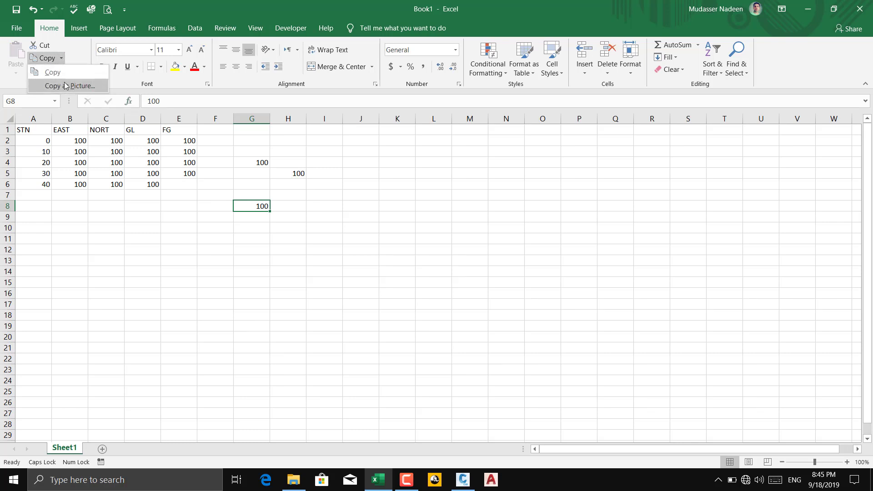
{"action": "left_click", "coordinate": [62, 58]}
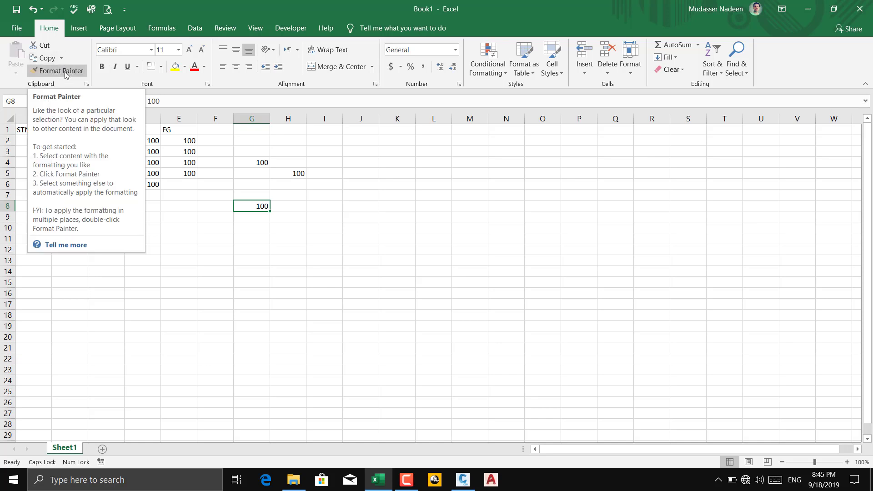
{"action": "left_click", "coordinate": [176, 260]}
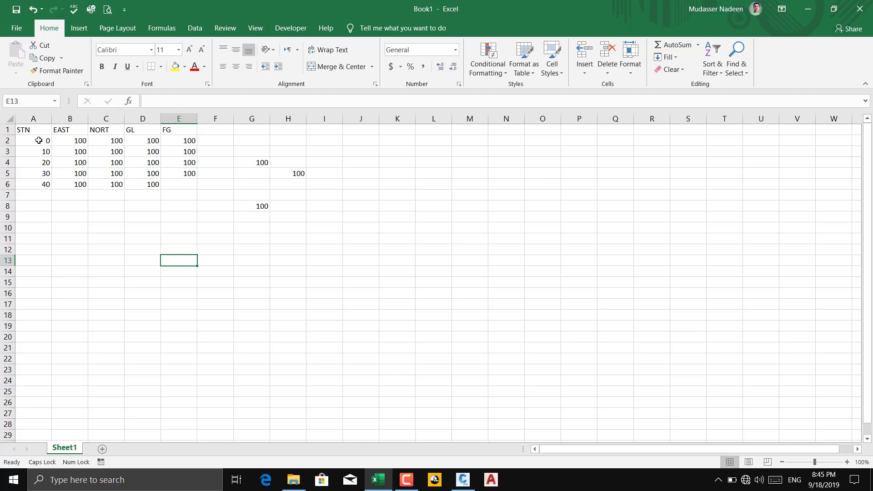
- Increase the font size of the station values in A2:A6 to 16
{"action": "left_click_drag", "start_coordinate": [39, 141], "coordinate": [36, 183]}
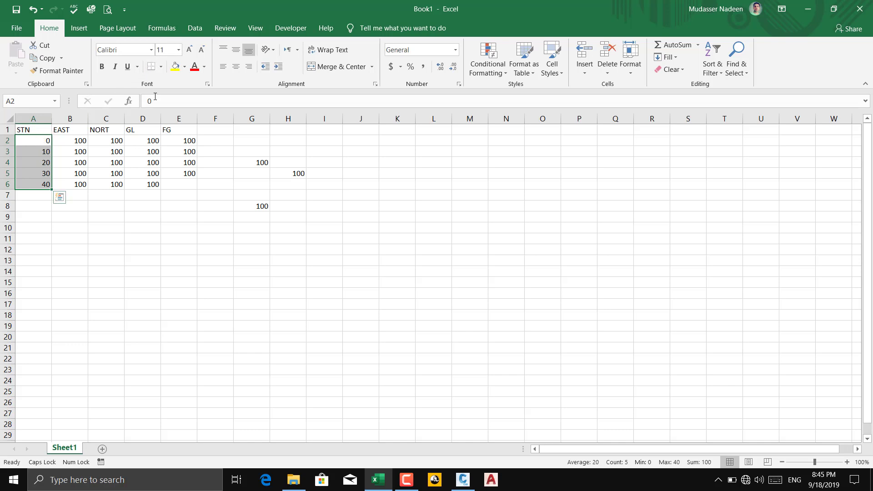
{"action": "left_click", "coordinate": [189, 50]}
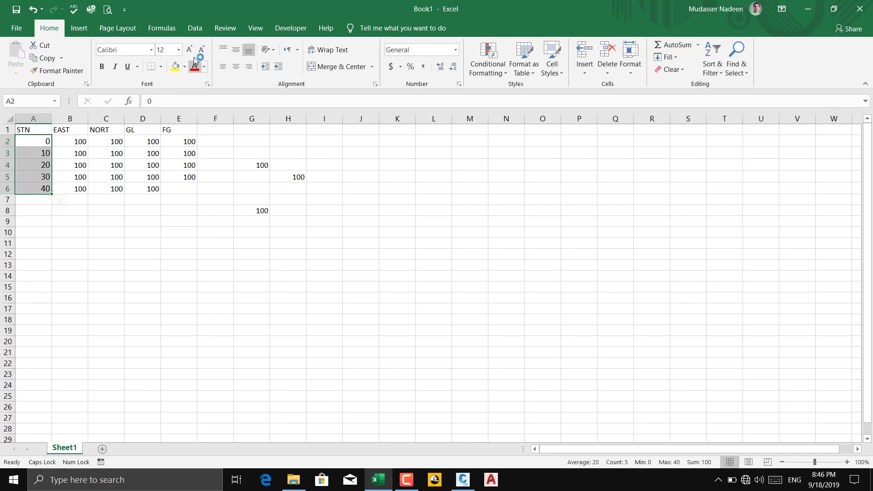
{"action": "left_click", "coordinate": [190, 51]}
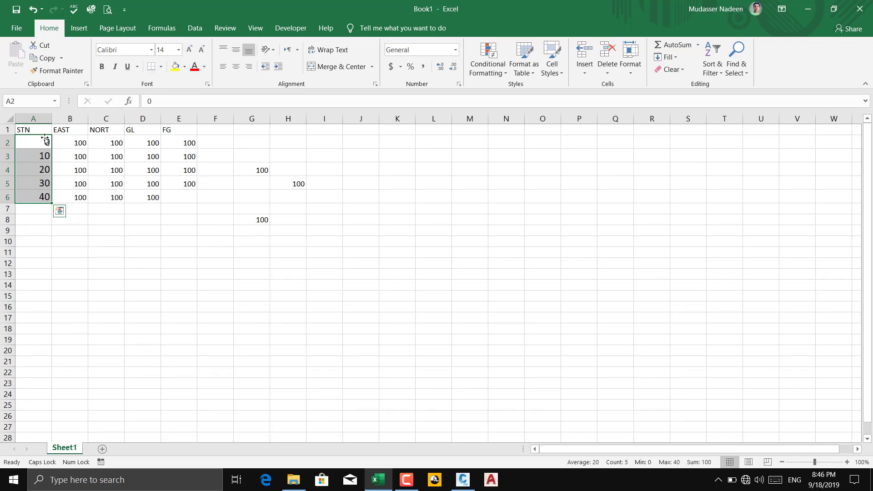
{"action": "left_click", "coordinate": [189, 50]}
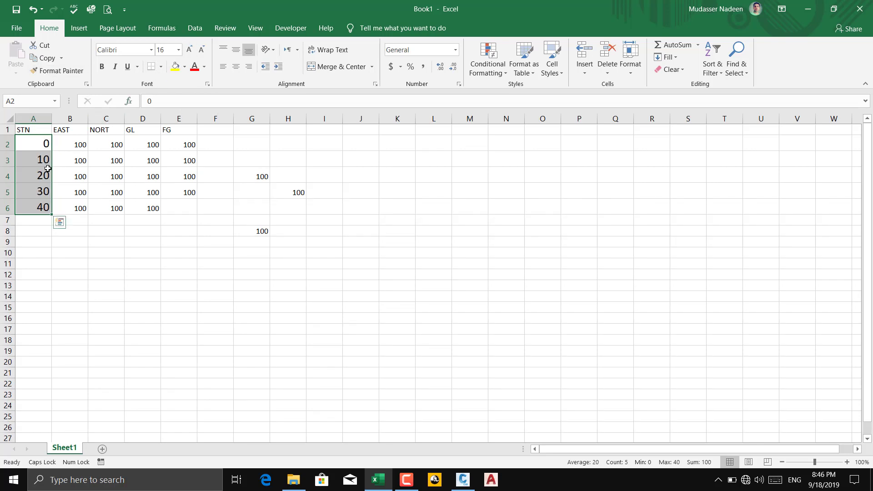
- Reduce the font size of the station values to 11 and raise it back to 16
{"action": "left_click", "coordinate": [202, 53]}
{"action": "left_click", "coordinate": [202, 53]}
{"action": "left_click", "coordinate": [202, 52]}
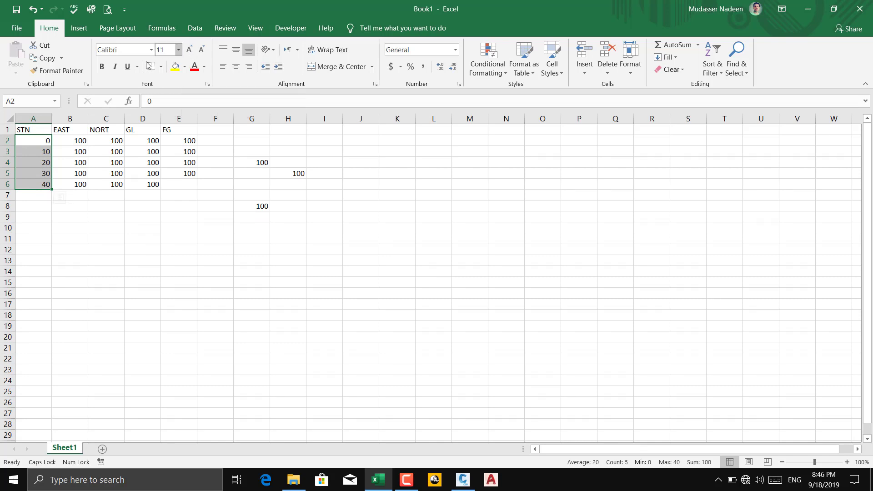
{"action": "left_click", "coordinate": [190, 50]}
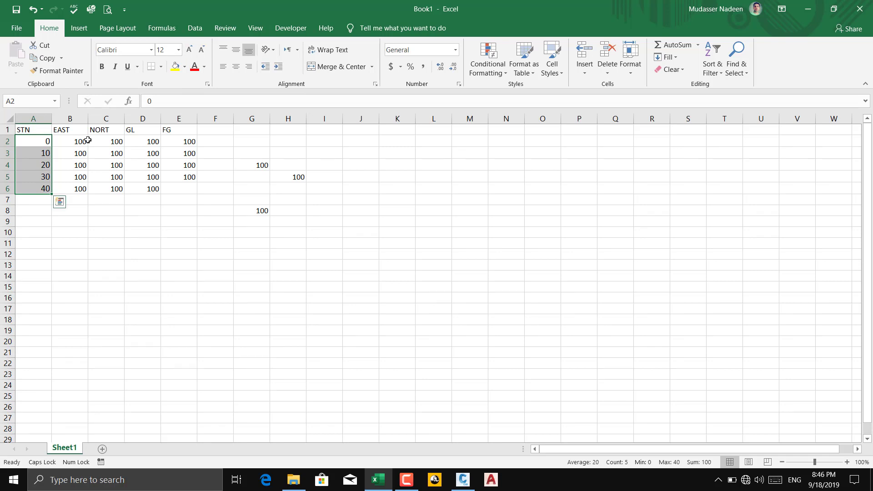
{"action": "left_click", "coordinate": [188, 52]}
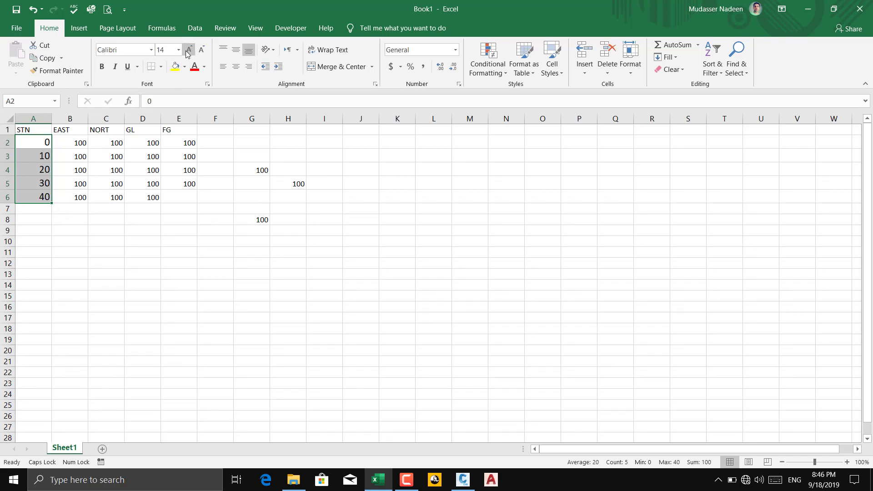
{"action": "left_click", "coordinate": [190, 53]}
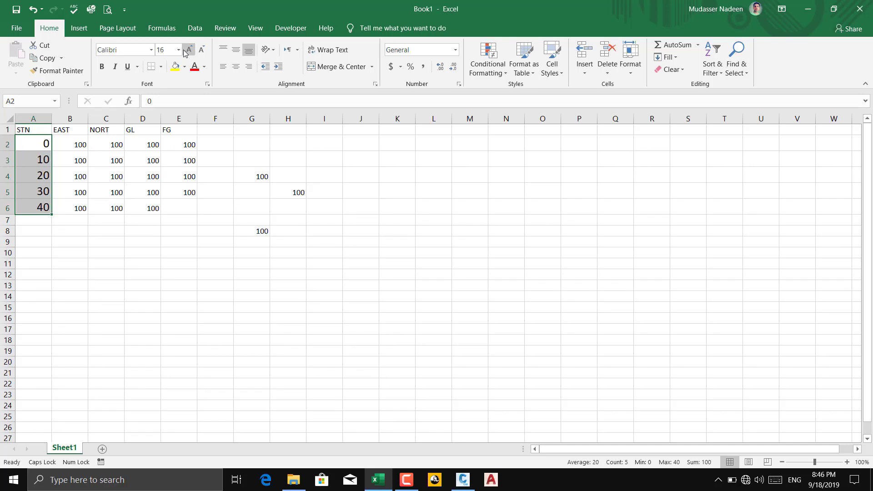
{"action": "left_click", "coordinate": [59, 262]}
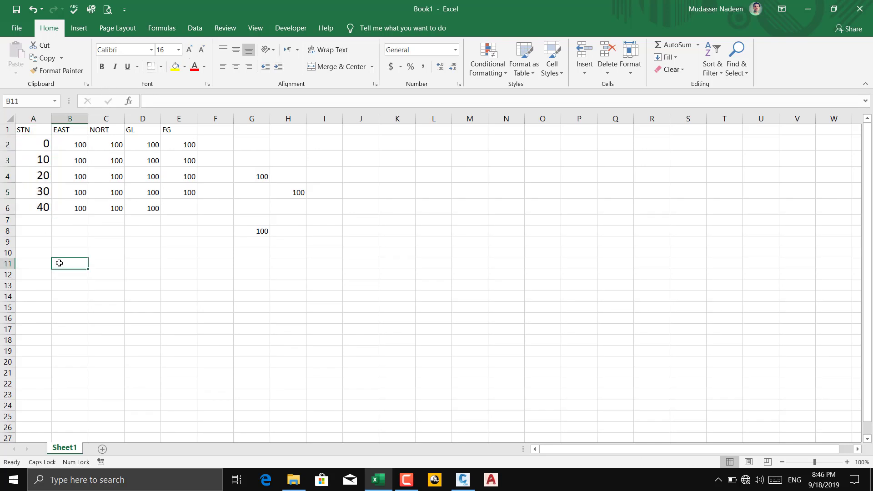
{"action": "left_click_drag", "start_coordinate": [45, 144], "coordinate": [33, 199]}
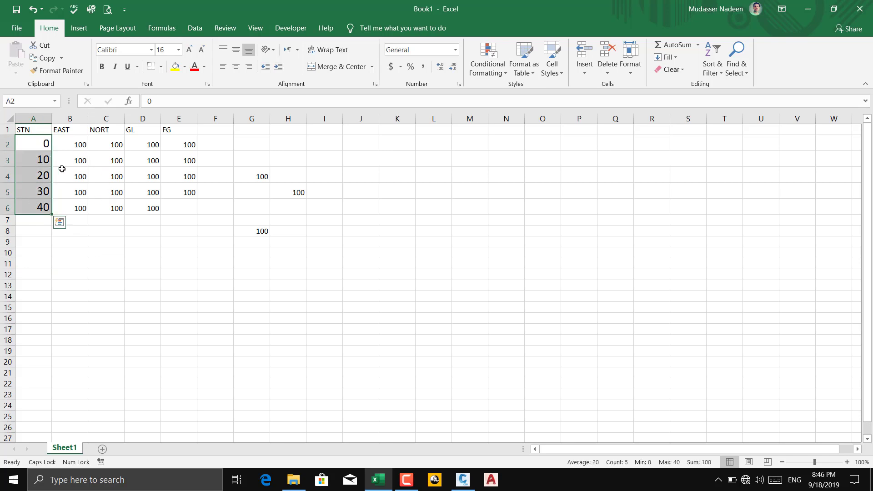
{"action": "left_click", "coordinate": [98, 266]}
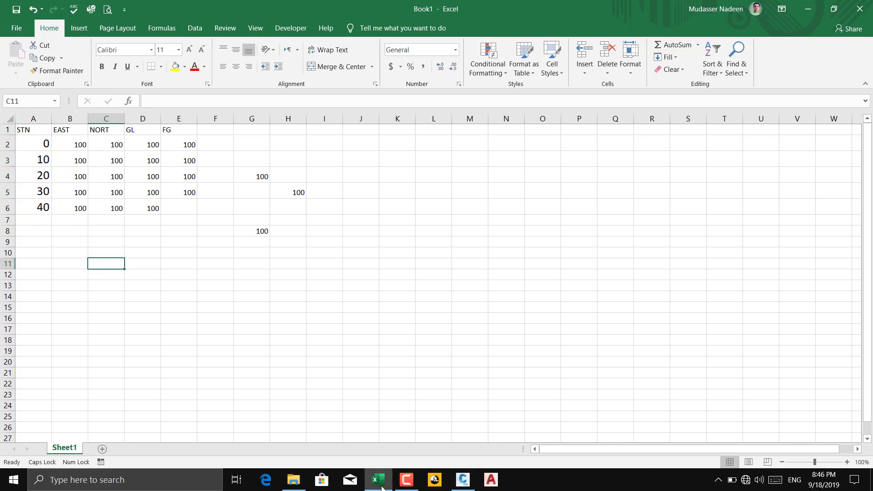
{"action": "left_click", "coordinate": [402, 488]}
{"action": "left_click", "coordinate": [402, 488]}
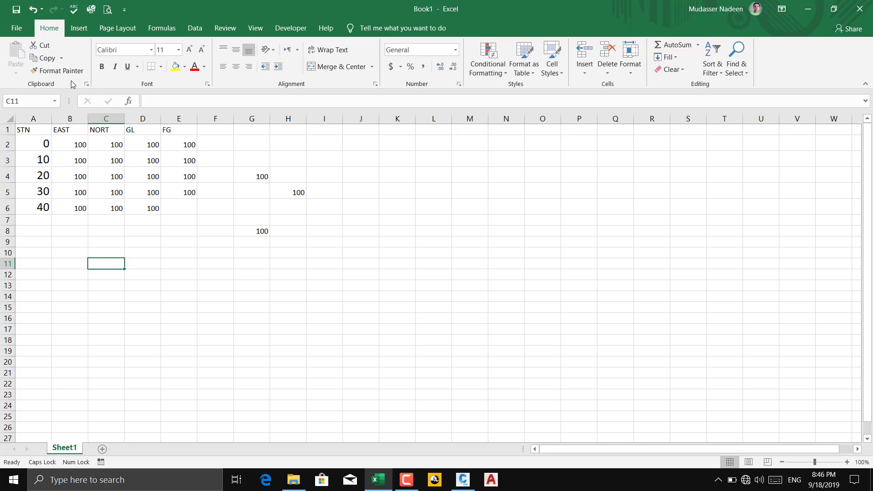
- Copy the formatting of cell A2 onto the EAST values in B2:B6 with Format Painter
{"action": "left_click", "coordinate": [38, 146]}
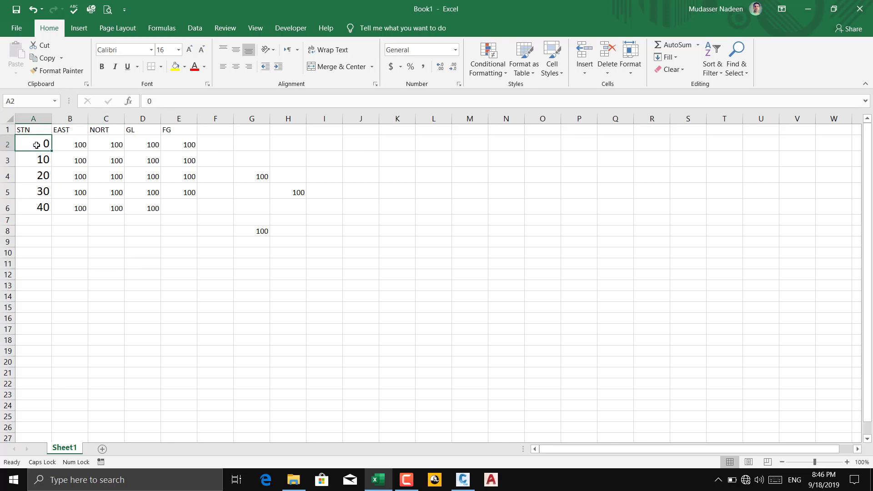
{"action": "left_click", "coordinate": [55, 71]}
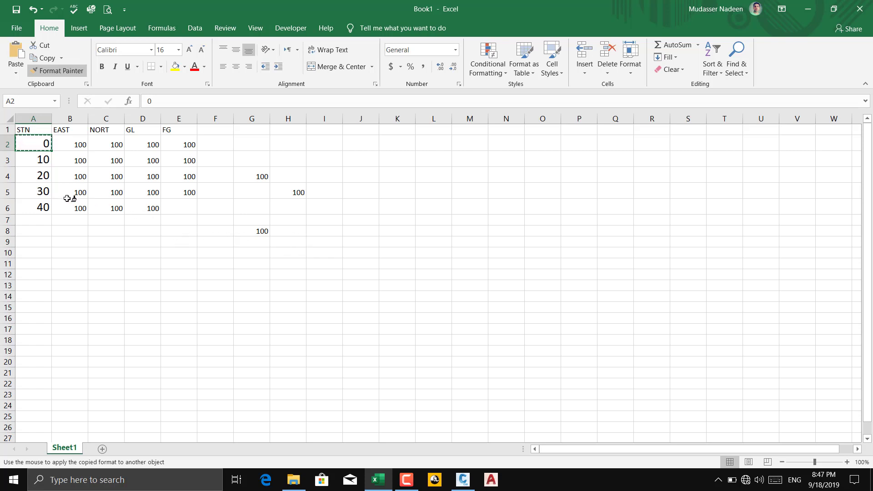
{"action": "left_click_drag", "start_coordinate": [70, 143], "coordinate": [69, 207]}
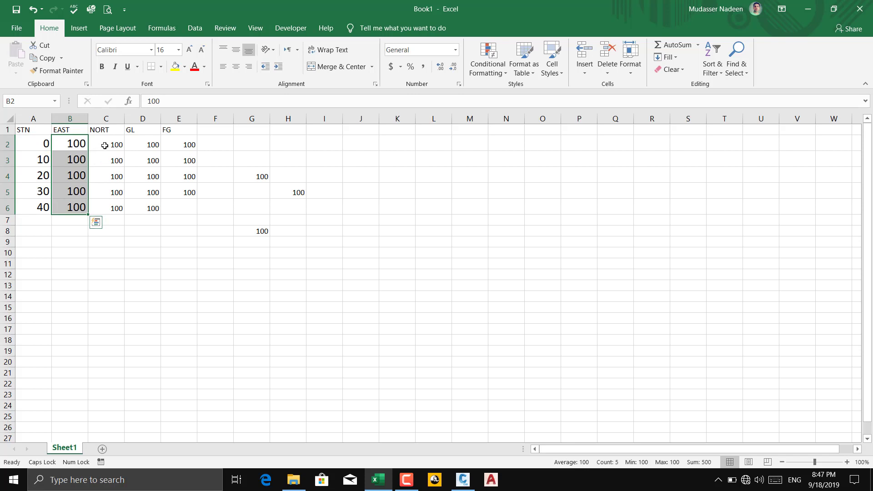
- Copy the formatting of cell B2 onto the NORT values in C2:C6 with Format Painter
{"action": "left_click_drag", "start_coordinate": [107, 144], "coordinate": [107, 207]}
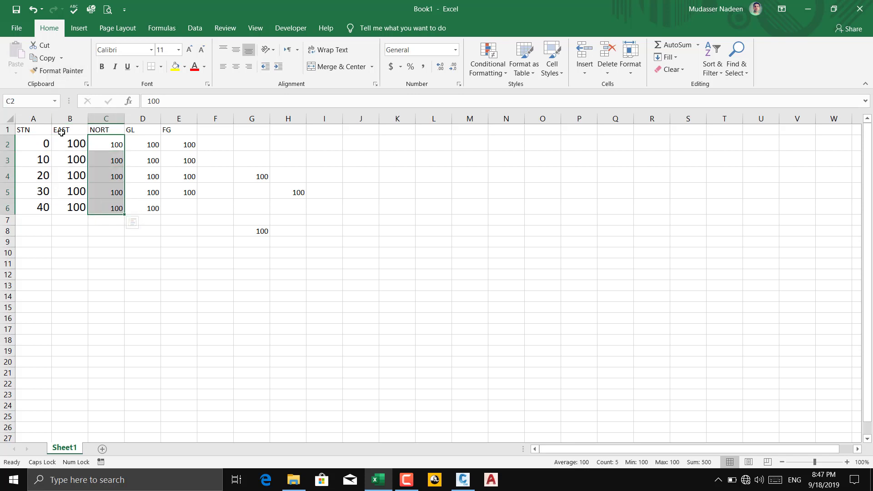
{"action": "left_click", "coordinate": [71, 144]}
{"action": "left_click", "coordinate": [56, 70]}
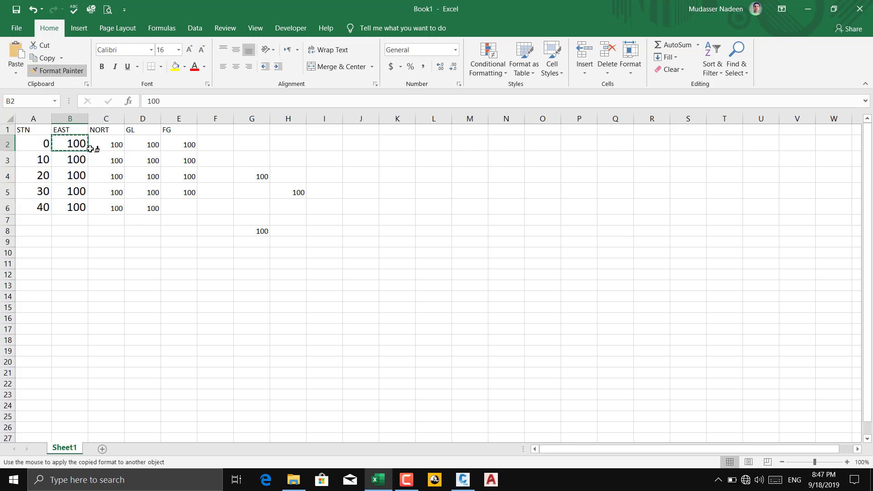
{"action": "left_click_drag", "start_coordinate": [105, 143], "coordinate": [114, 207]}
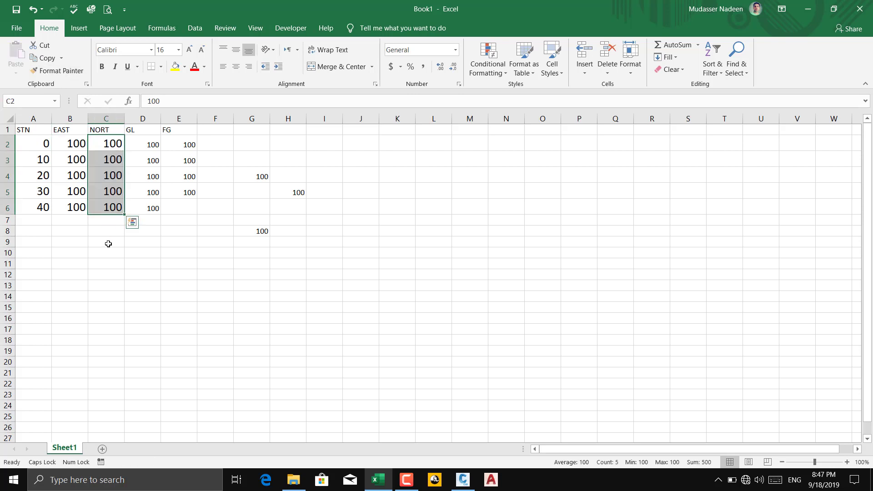
- Use Format Painter to carry the NORT values' formatting onto D2:D6 and from there onto E2:E5
{"action": "left_click", "coordinate": [57, 71]}
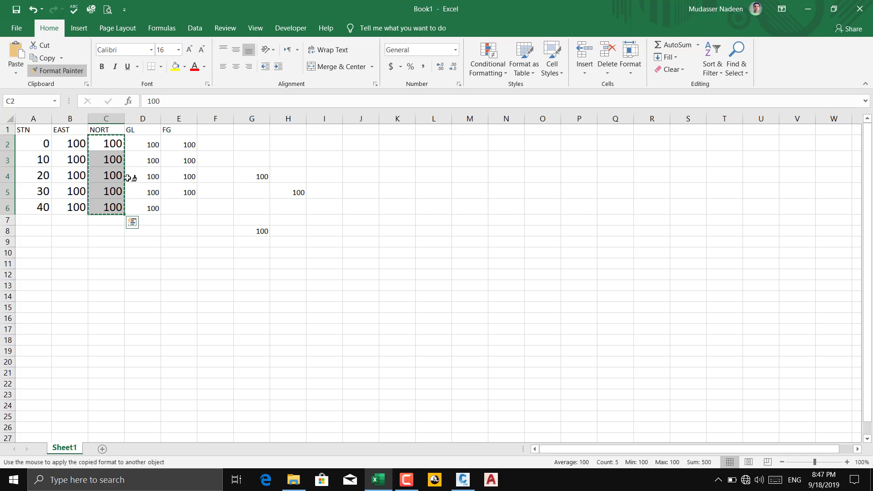
{"action": "left_click_drag", "start_coordinate": [144, 144], "coordinate": [151, 208]}
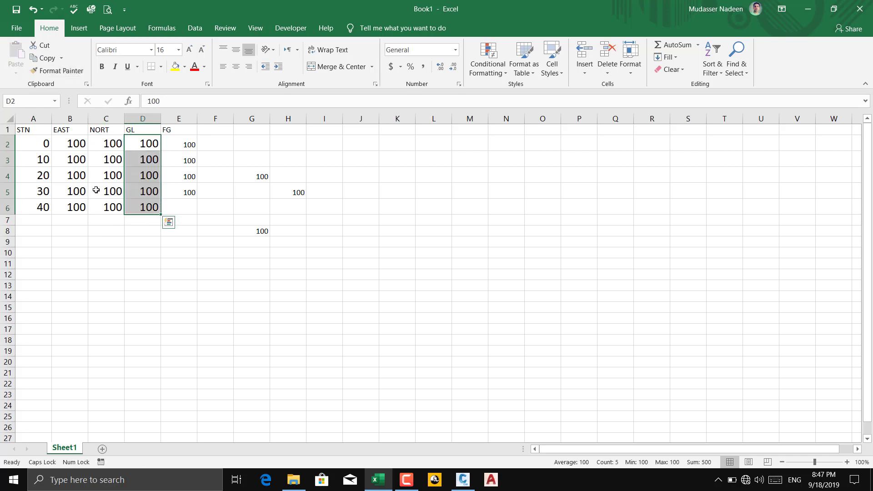
{"action": "left_click", "coordinate": [56, 71]}
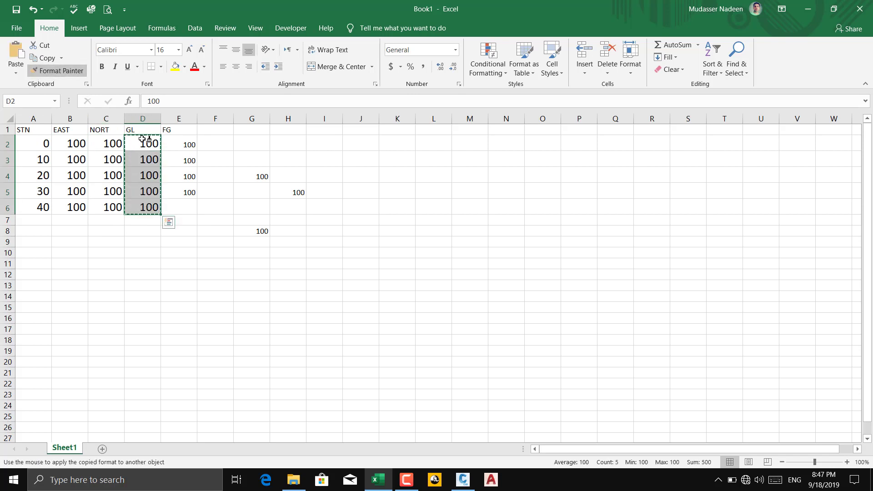
{"action": "mouse_move", "coordinate": [178, 141]}
{"action": "left_mouse_down"}
{"action": "mouse_move", "coordinate": [189, 207]}
{"action": "mouse_move", "coordinate": [190, 197]}
{"action": "left_mouse_up"}
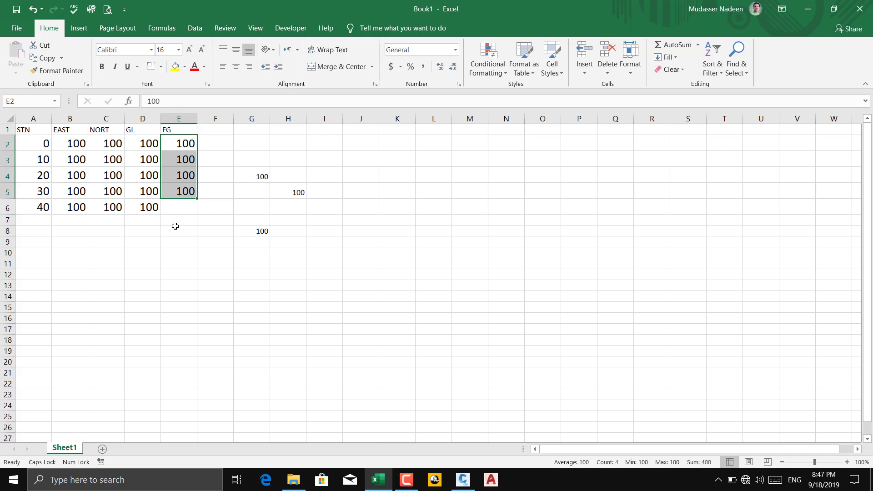
- Fill cell A2 with yellow and increase its font size to 20
{"action": "left_click", "coordinate": [38, 148]}
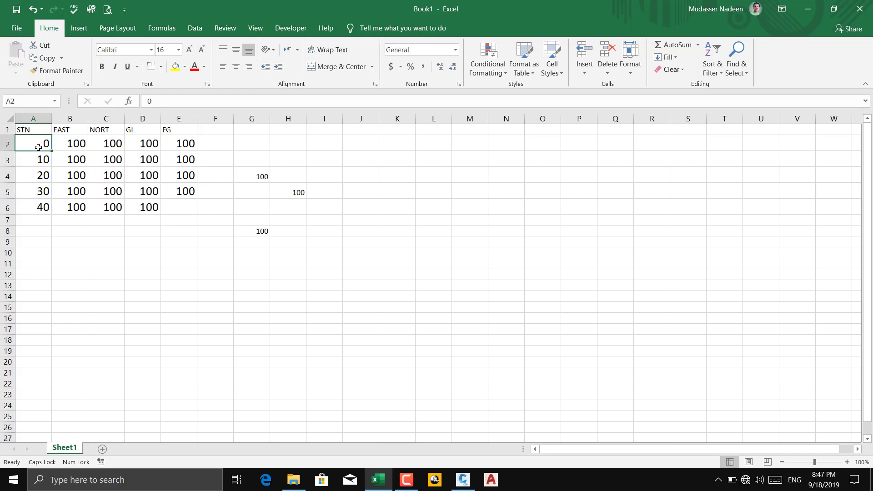
{"action": "left_click", "coordinate": [175, 67]}
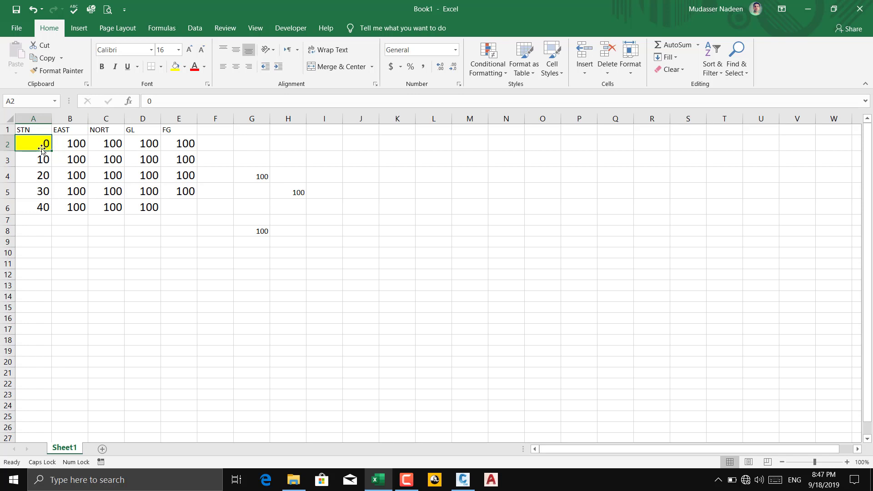
{"action": "left_click", "coordinate": [190, 52]}
{"action": "left_click", "coordinate": [189, 52]}
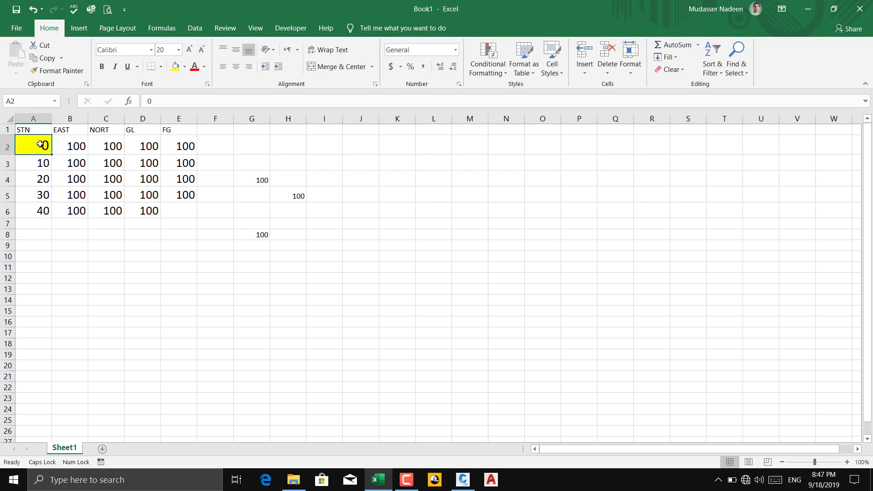
- Change the font of cell A2 to Arial
{"action": "left_click", "coordinate": [151, 51]}
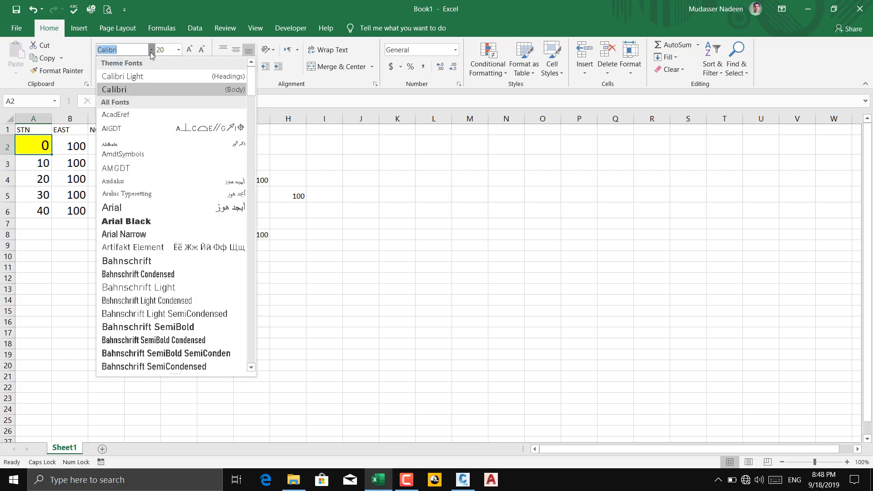
{"action": "type", "text": "A"}
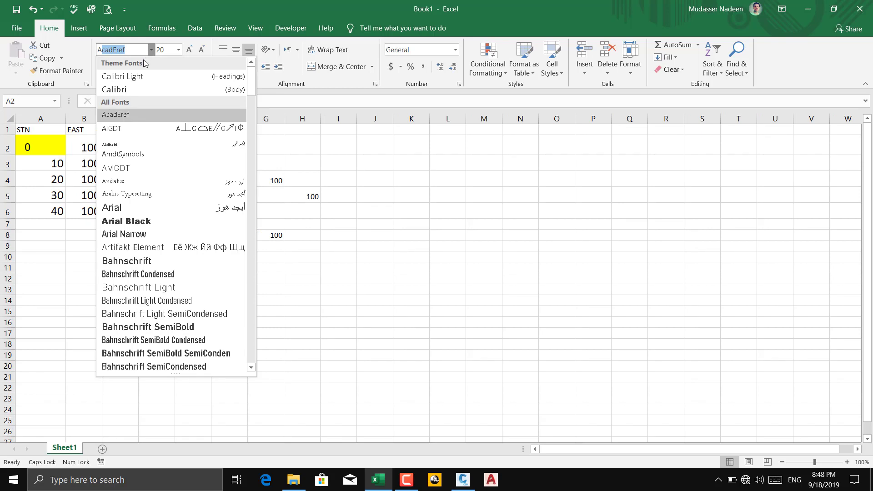
{"action": "type", "text": "AR"}
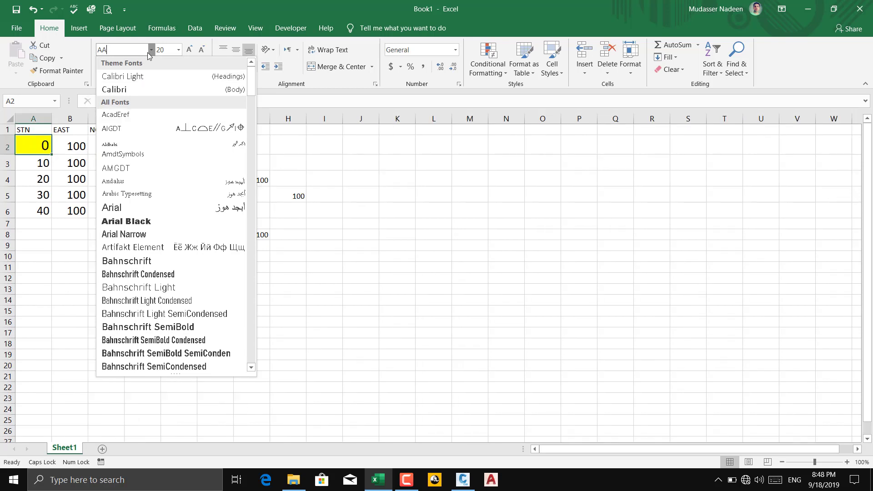
{"action": "key", "text": "BackSpace"}
{"action": "key", "text": "BackSpace"}
{"action": "key", "text": "BackSpace"}
{"action": "type", "text": "Arabic Typesetti"}
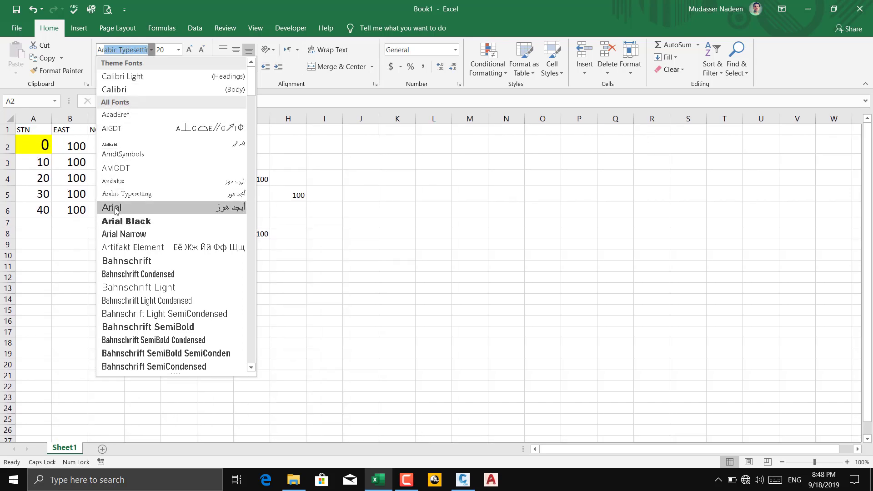
{"action": "left_click", "coordinate": [128, 208]}
{"action": "left_click", "coordinate": [59, 256]}
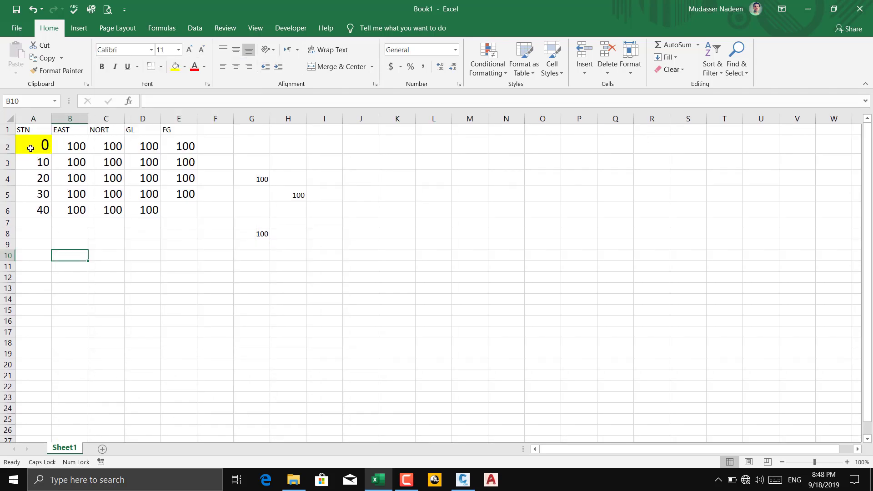
- Make the value in cell A2 italic and bold
{"action": "left_click", "coordinate": [115, 67]}
{"action": "left_click", "coordinate": [40, 141]}
{"action": "left_click", "coordinate": [114, 67]}
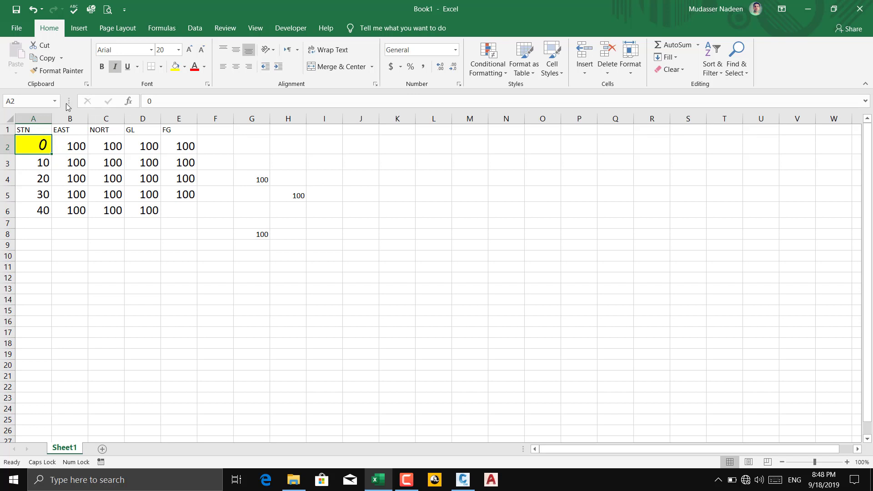
{"action": "left_click", "coordinate": [101, 67]}
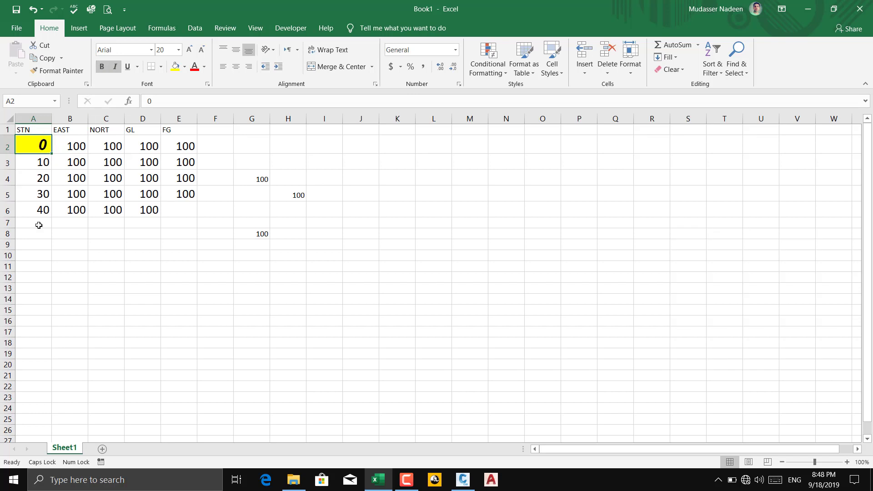
{"action": "left_click", "coordinate": [47, 256]}
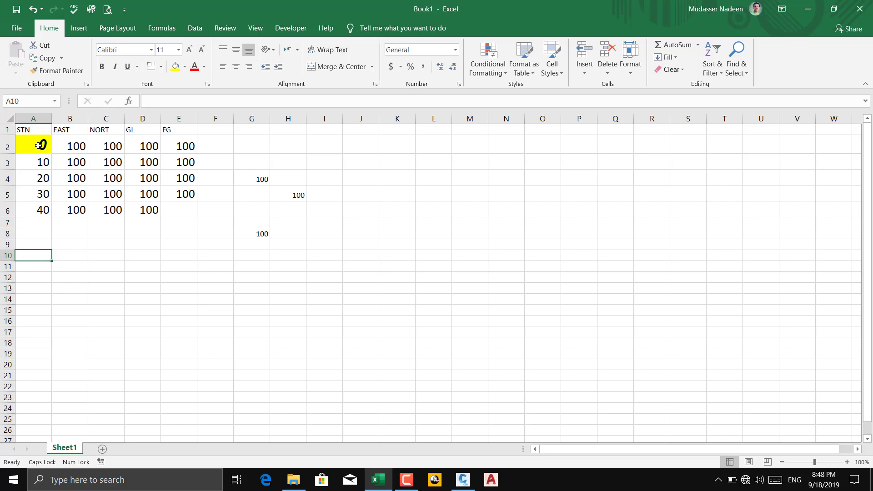
- Copy the formatting of cell A2 onto the EAST, NORT and GL values in B2:D6 with Format Painter
{"action": "left_click", "coordinate": [38, 145]}
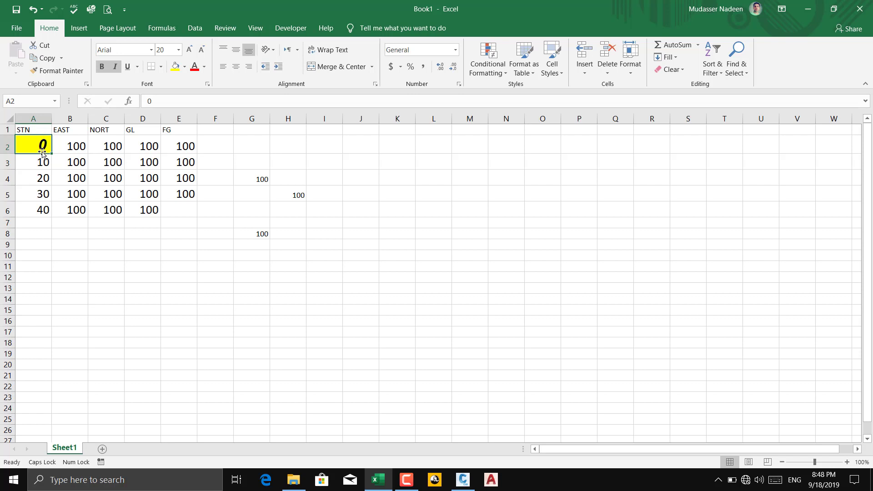
{"action": "left_click", "coordinate": [104, 69]}
{"action": "left_click", "coordinate": [55, 72]}
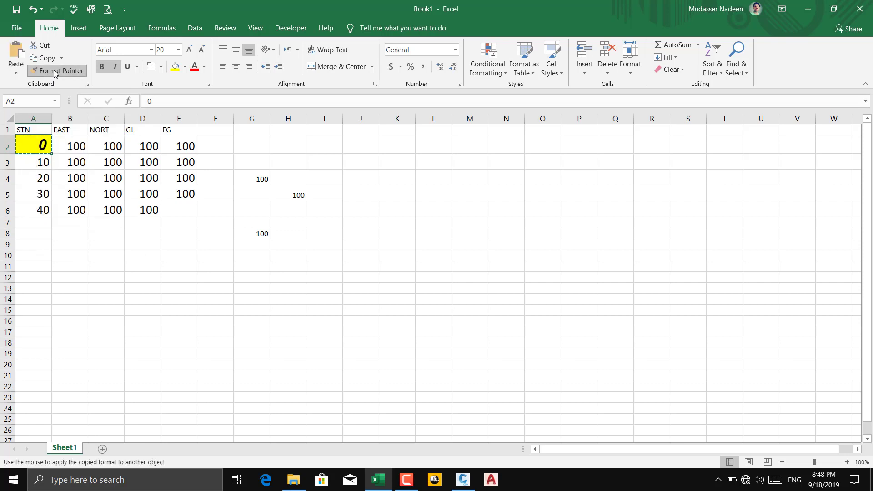
{"action": "mouse_move", "coordinate": [72, 147]}
{"action": "left_mouse_down"}
{"action": "mouse_move", "coordinate": [75, 159]}
{"action": "mouse_move", "coordinate": [157, 206]}
{"action": "left_mouse_up"}
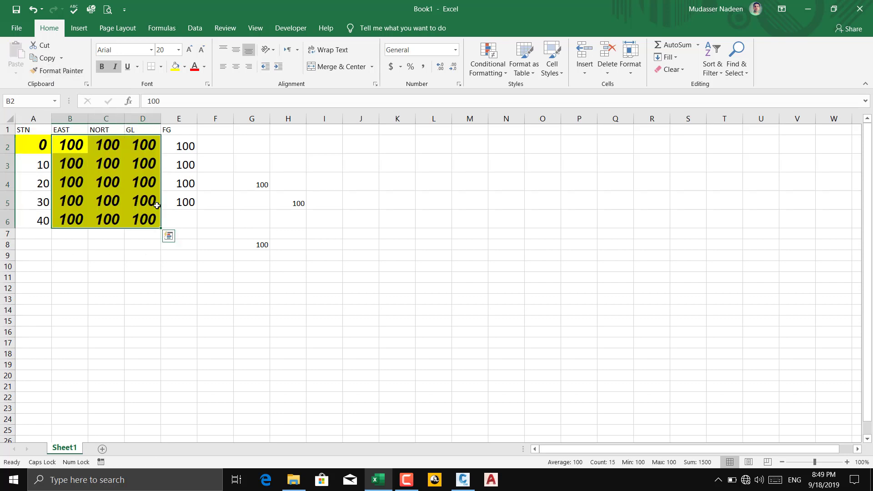
{"action": "left_click", "coordinate": [113, 277]}
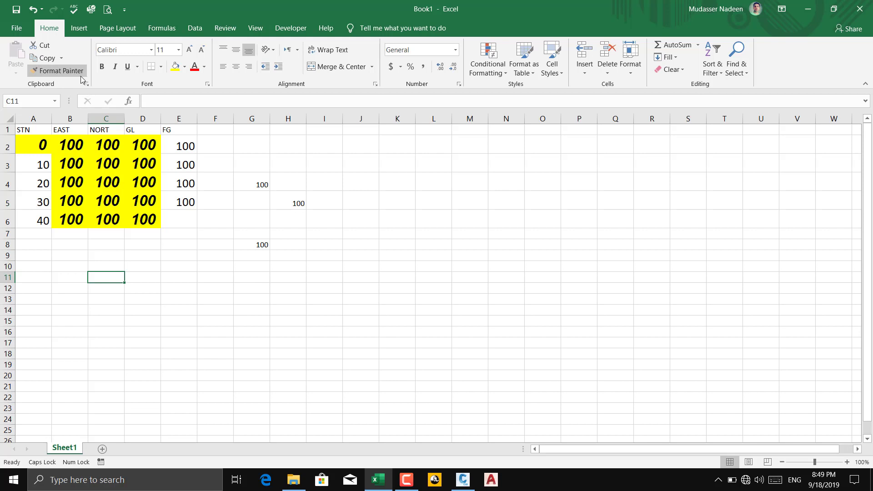
{"action": "left_click", "coordinate": [144, 278]}
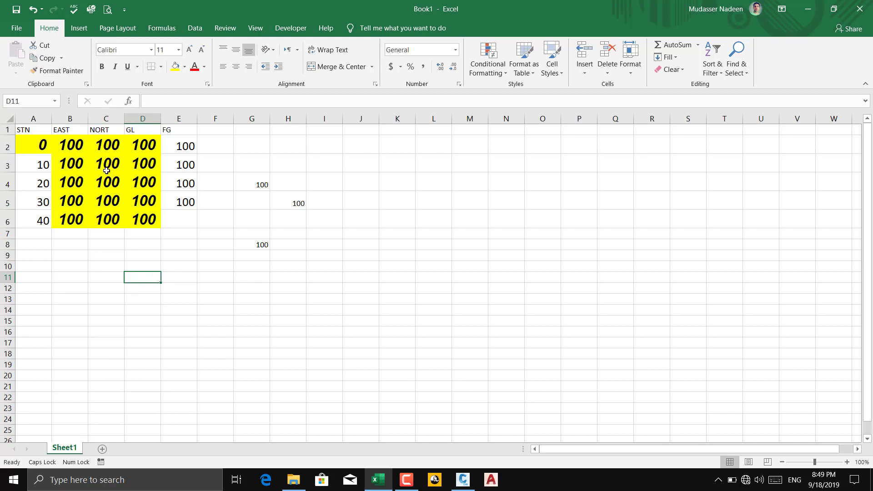
- Undo the Format Painter change on B2:D6 and fill the range with yellow manually instead
{"action": "key", "text": "ctrl+z"}
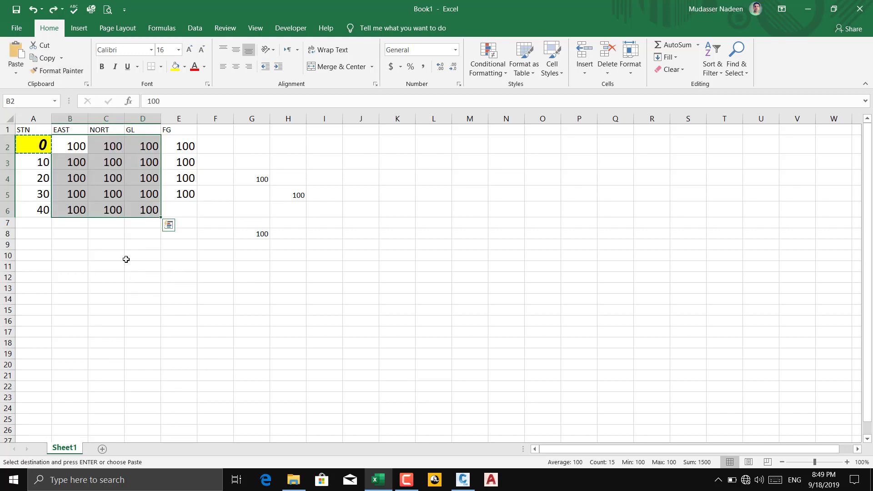
{"action": "key", "text": "Escape"}
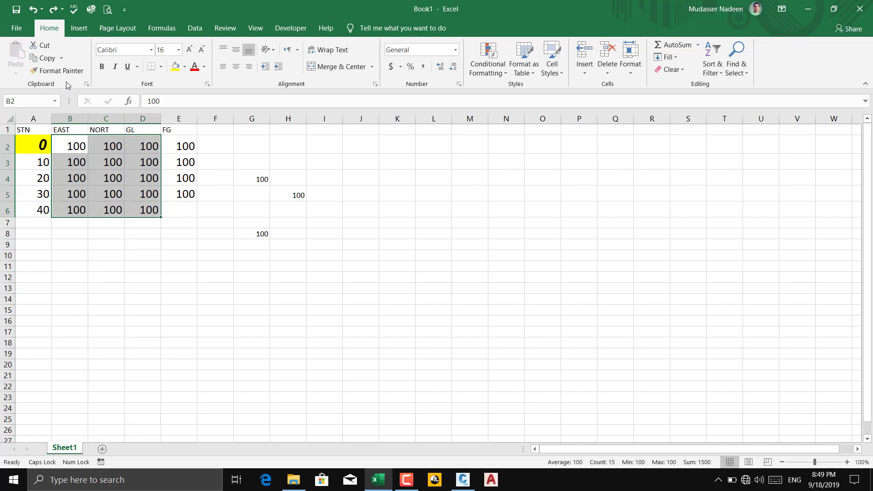
{"action": "left_click", "coordinate": [75, 151]}
{"action": "left_click_drag", "start_coordinate": [75, 153], "coordinate": [152, 211]}
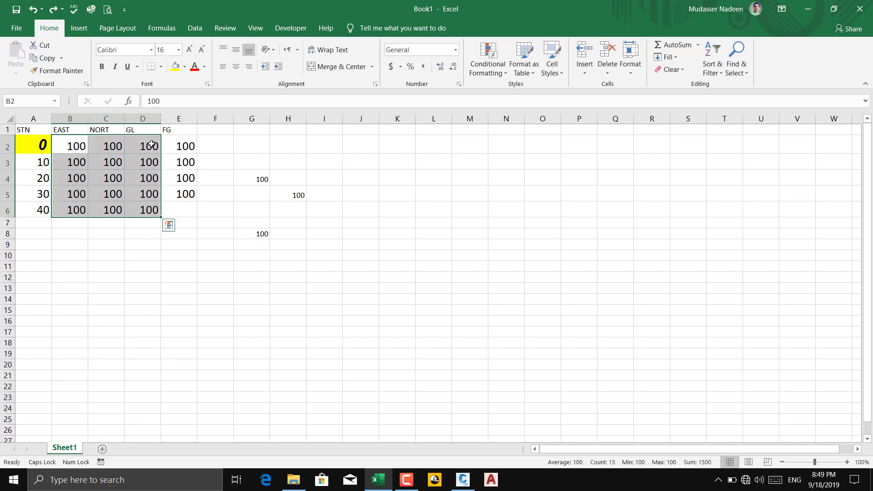
{"action": "left_click", "coordinate": [175, 66]}
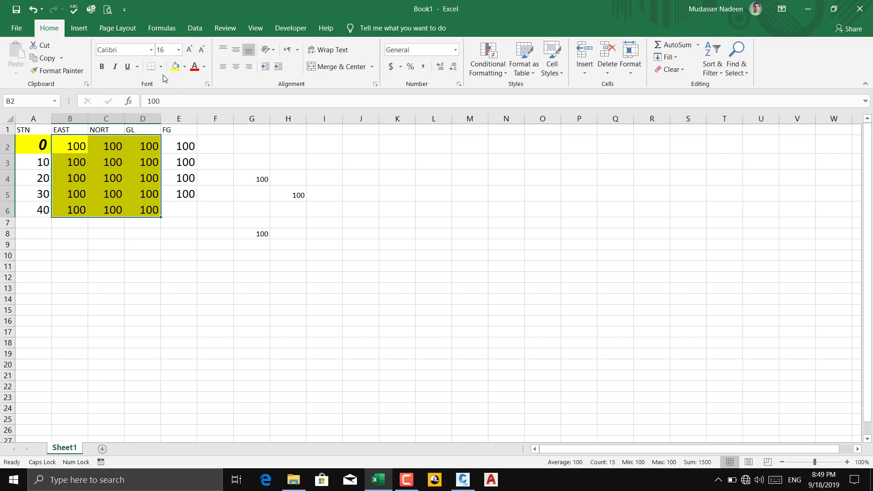
- Make the values in B2:D6 italic and bold and change their font to Arial
{"action": "left_click", "coordinate": [116, 67]}
{"action": "left_click", "coordinate": [102, 67]}
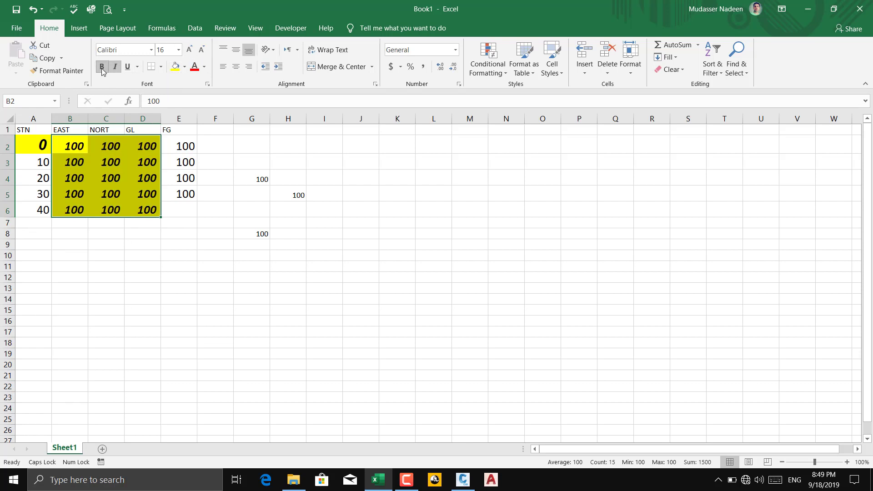
{"action": "left_click", "coordinate": [150, 50]}
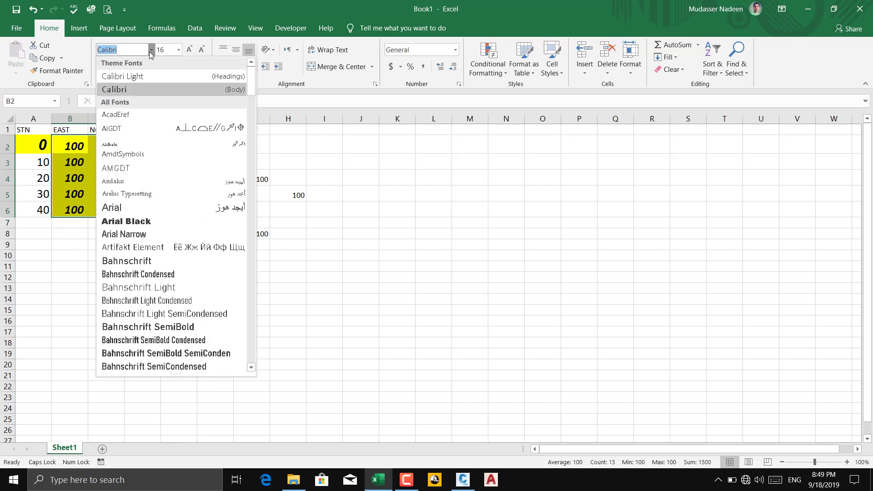
{"action": "type", "text": "Arabic Typesetti"}
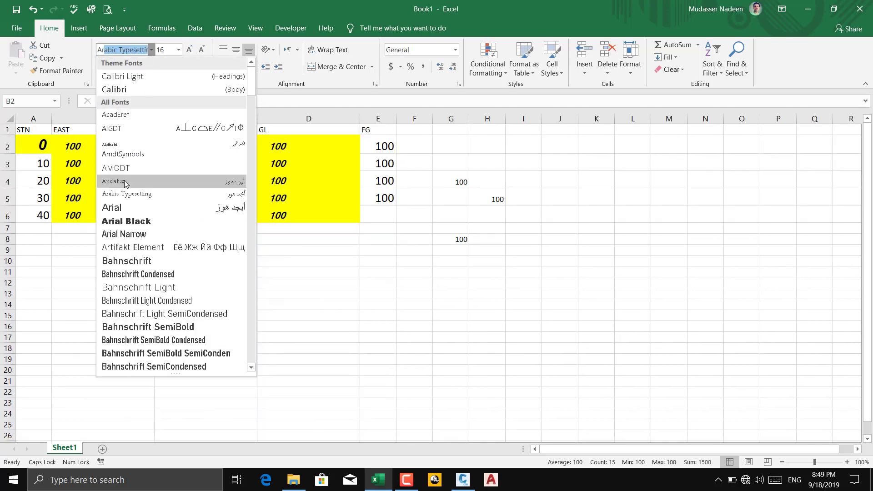
{"action": "left_click", "coordinate": [121, 208]}
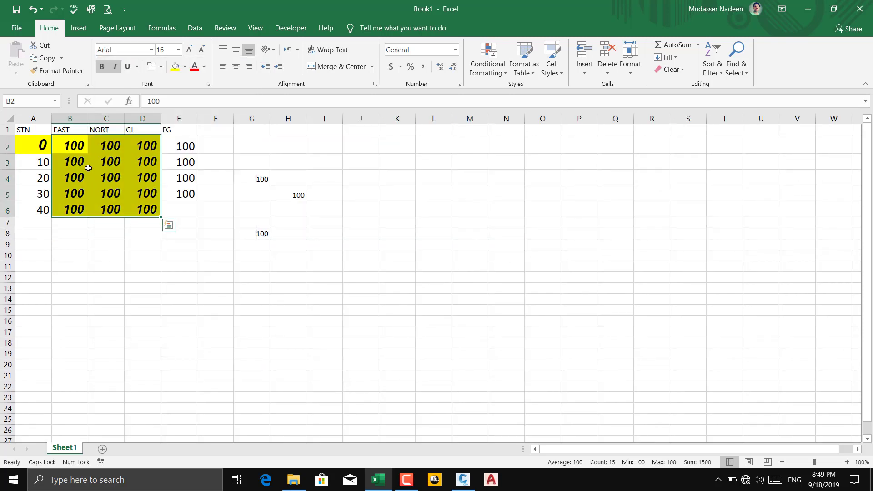
{"action": "left_click", "coordinate": [112, 244]}
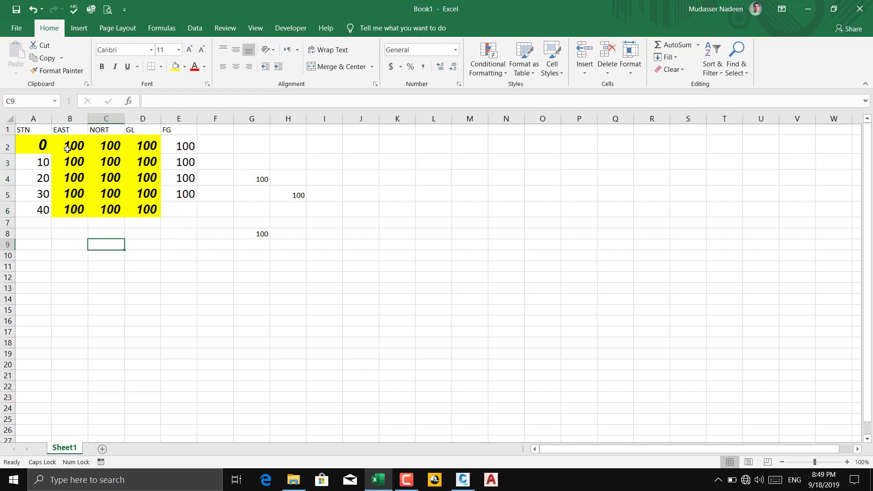
- Undo the manual font, bold, italic and fill changes on B2:D6, back through the bold on cell A2
{"action": "left_click_drag", "start_coordinate": [68, 146], "coordinate": [143, 216]}
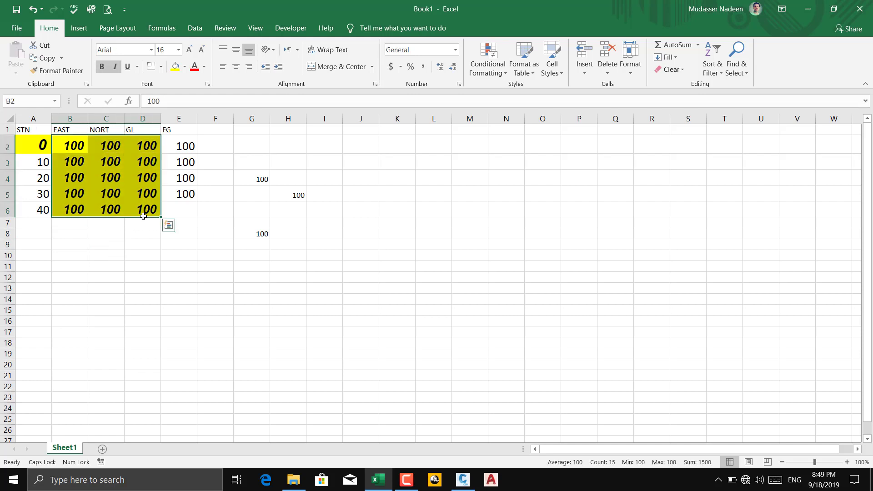
{"action": "key", "text": "ctrl+z"}
{"action": "key", "text": "ctrl+z"}
{"action": "key", "text": "ctrl+z"}
{"action": "key", "text": "ctrl+z"}
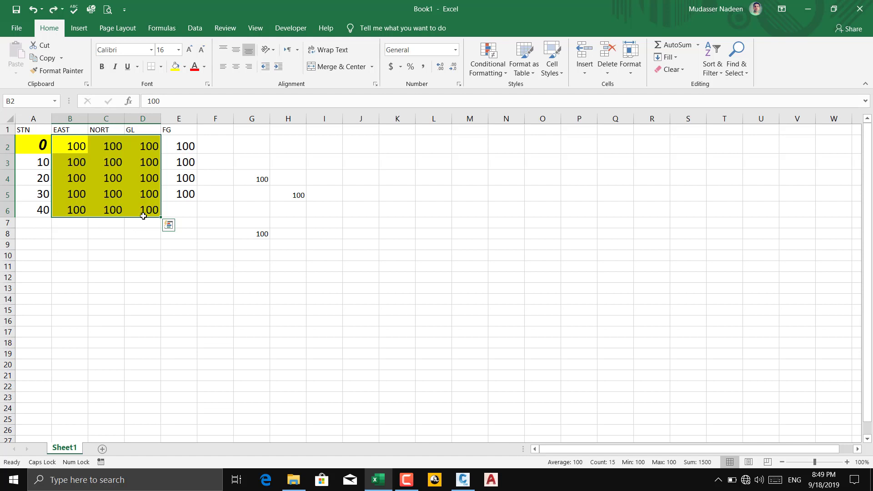
{"action": "key", "text": "ctrl+z"}
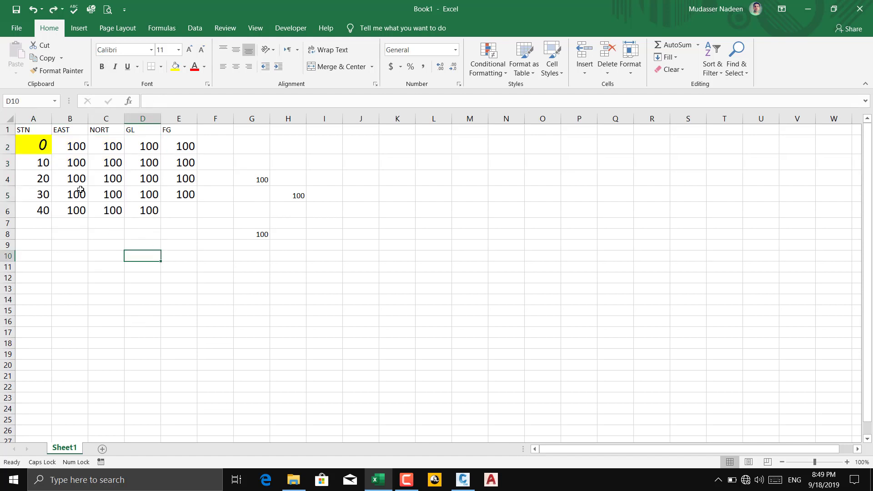
- Make cell A2 bold again and copy its formatting onto B2:D6 with Format Painter
{"action": "left_click", "coordinate": [102, 67]}
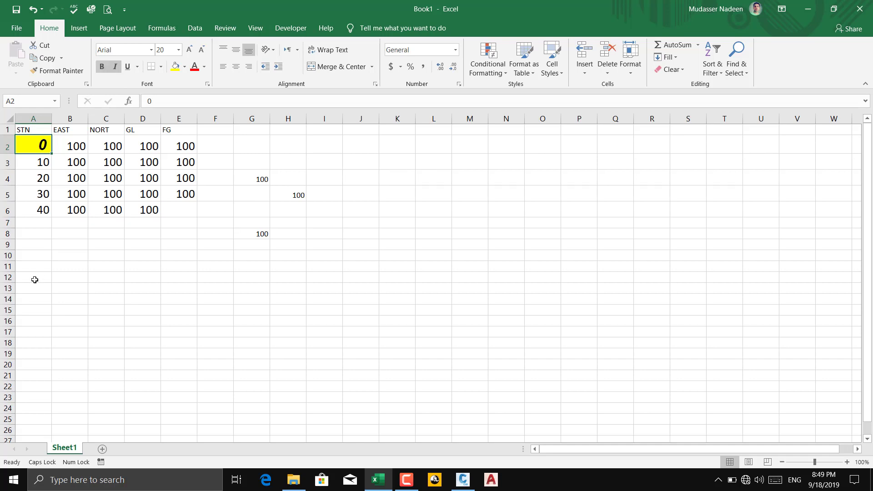
{"action": "left_click", "coordinate": [70, 72]}
{"action": "left_click_drag", "start_coordinate": [62, 153], "coordinate": [150, 213]}
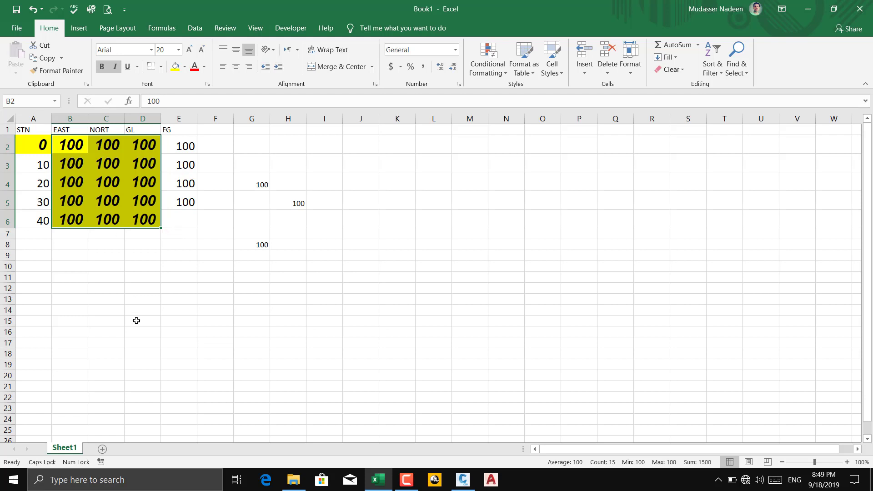
{"action": "left_click", "coordinate": [214, 305]}
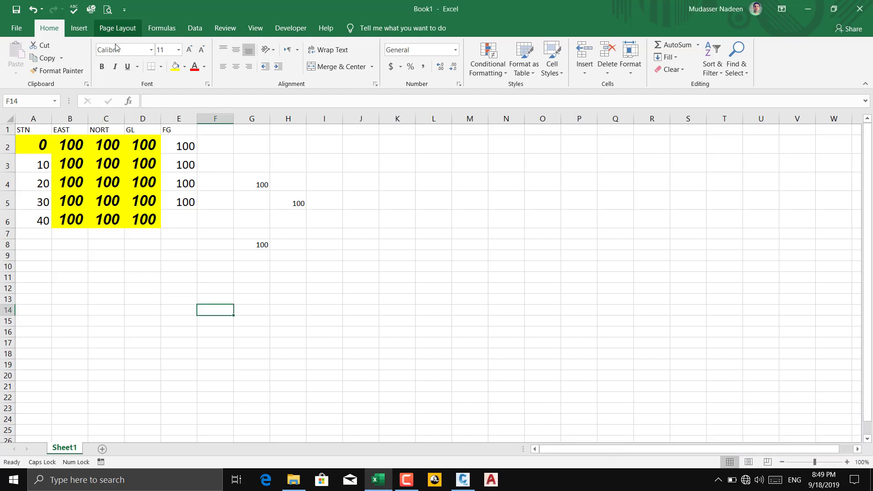
{"action": "left_click", "coordinate": [152, 50]}
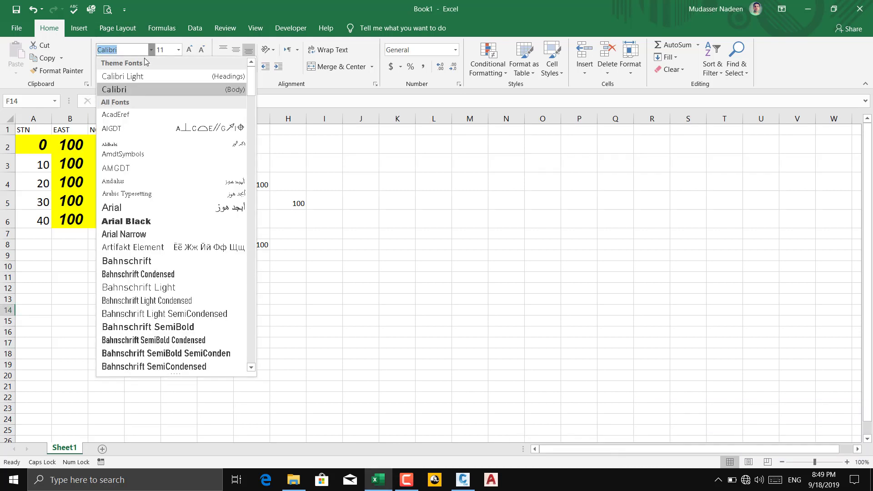
{"action": "scroll", "coordinate": [121, 213], "scroll_direction": "down", "scroll_amount": 7}
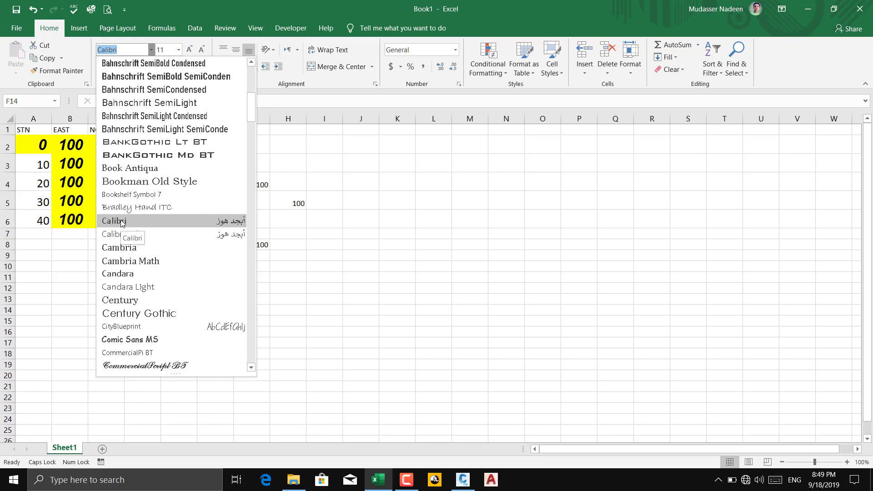
{"action": "scroll", "coordinate": [121, 221], "scroll_direction": "up", "scroll_amount": 7}
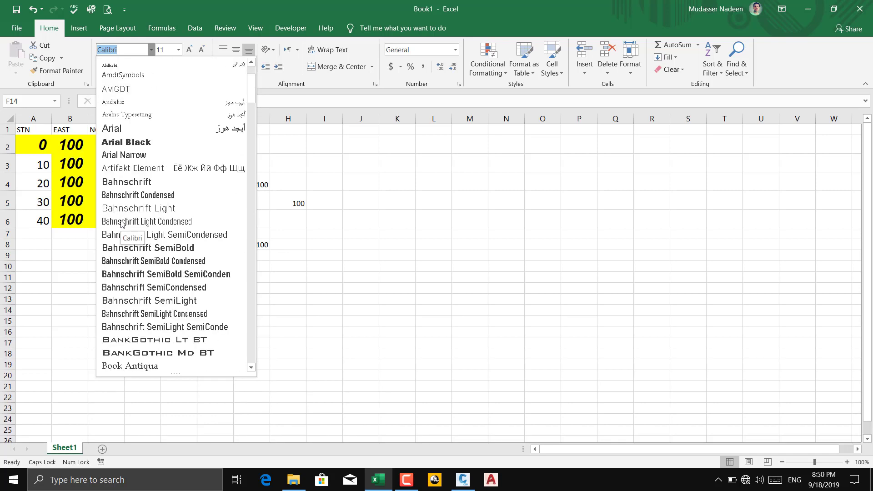
{"action": "left_click", "coordinate": [90, 271]}
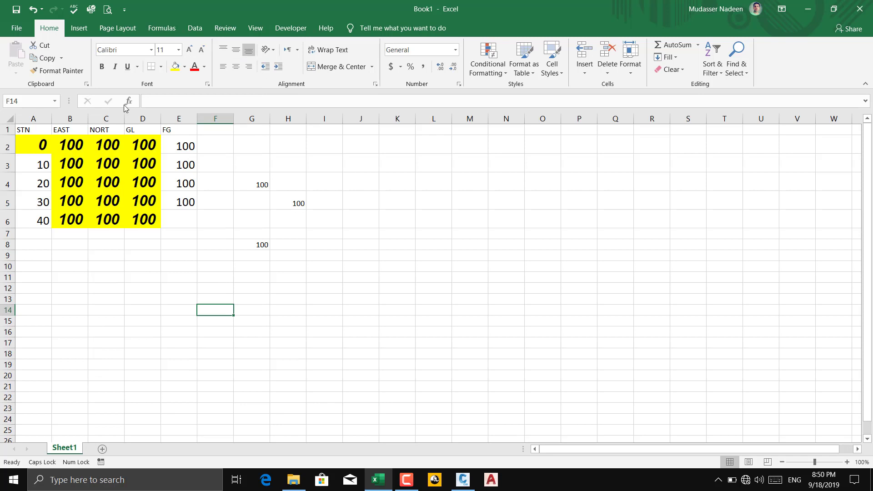
{"action": "left_click", "coordinate": [152, 49]}
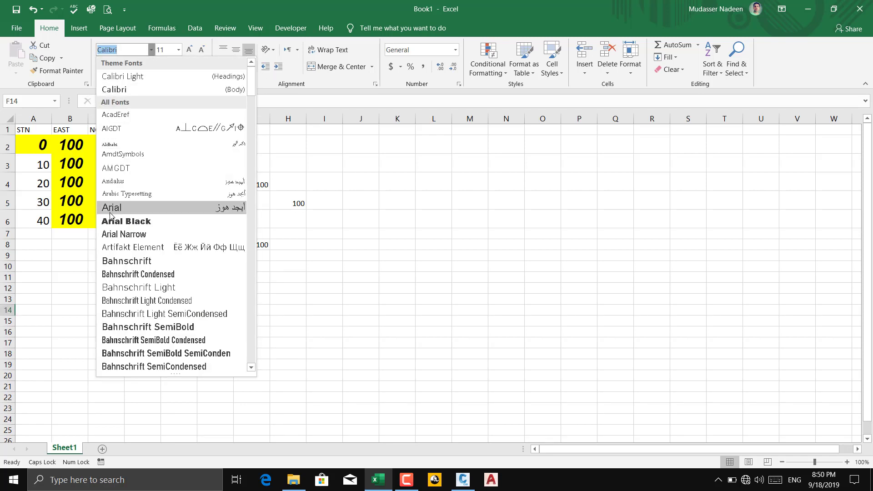
{"action": "left_click", "coordinate": [152, 50]}
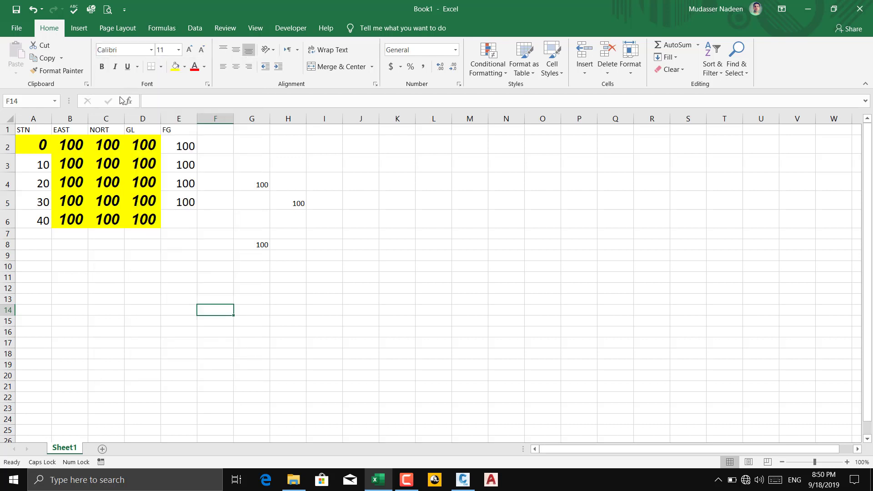
- Set the font size of the empty cell C8 to 12
{"action": "left_click", "coordinate": [106, 245]}
{"action": "left_click", "coordinate": [179, 50]}
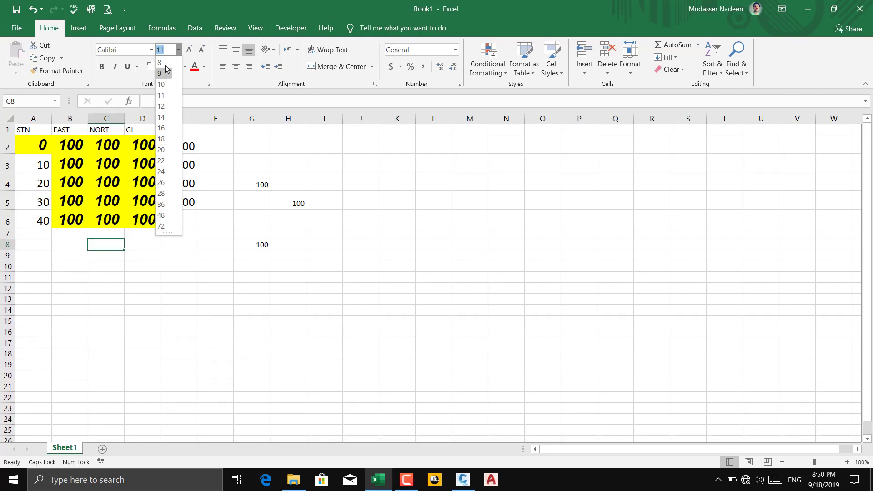
{"action": "left_click", "coordinate": [161, 106]}
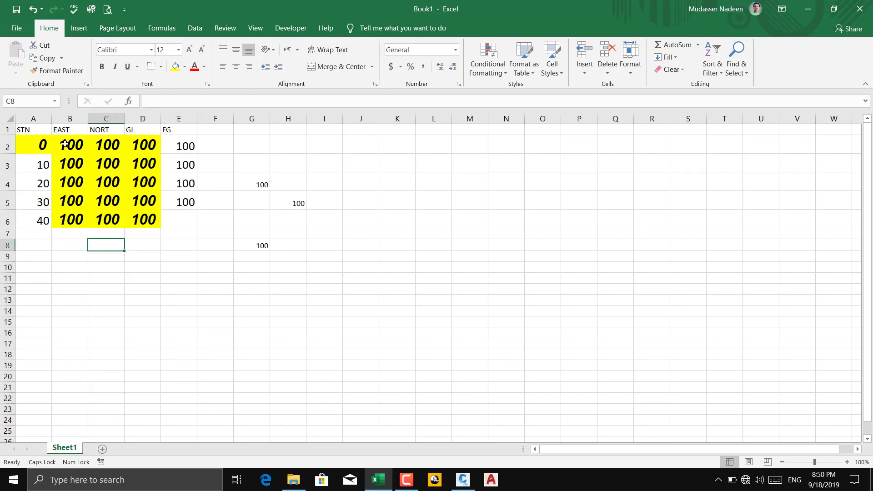
- Remove the bold from the EAST, NORT and GL values in B2:D6
{"action": "left_click_drag", "start_coordinate": [64, 144], "coordinate": [134, 219]}
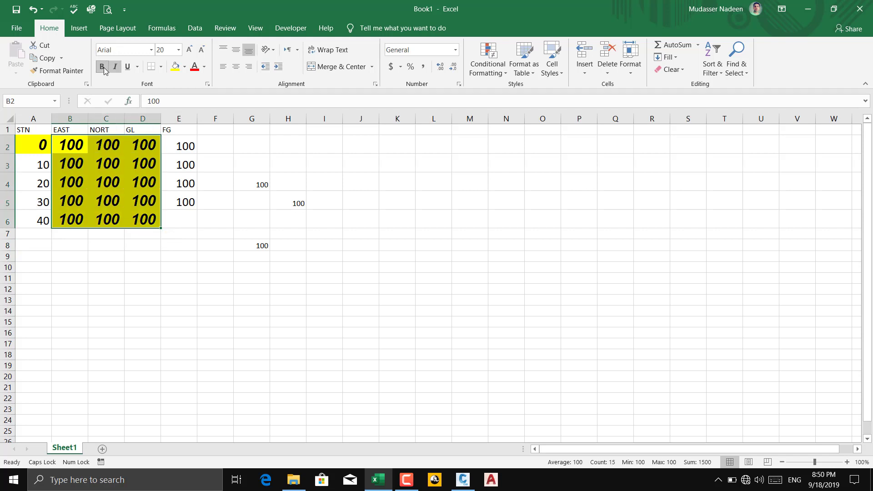
{"action": "key", "text": "ctrl+b"}
{"action": "left_click", "coordinate": [115, 275]}
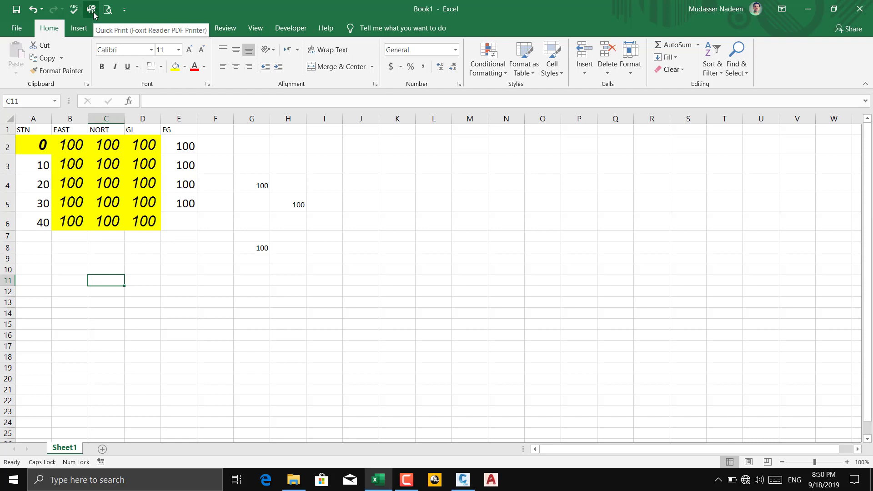
{"action": "left_click", "coordinate": [66, 146]}
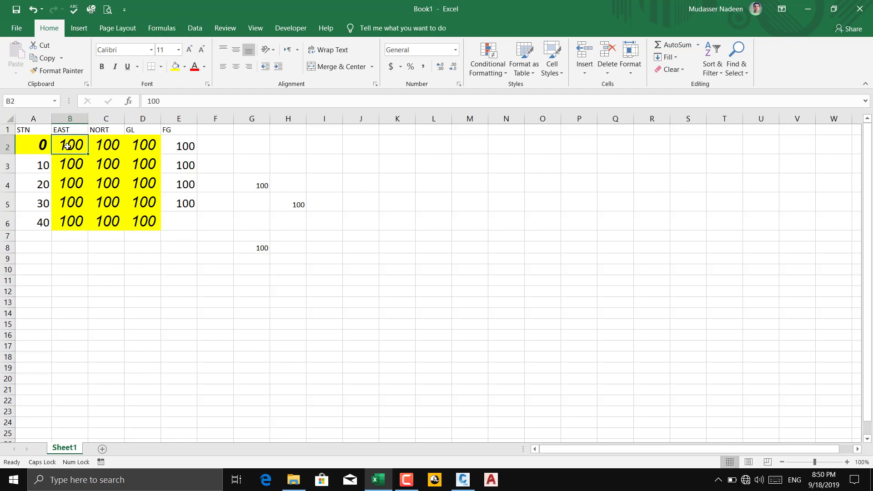
{"action": "left_click", "coordinate": [304, 204]}
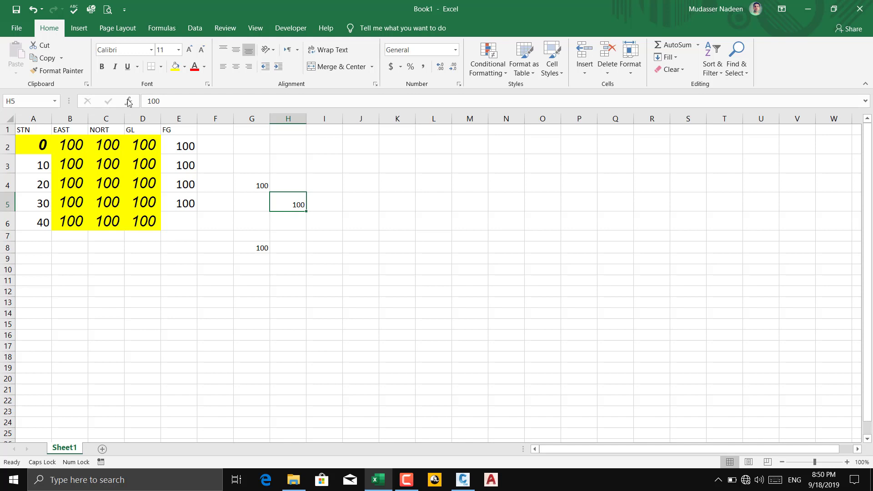
- Make the value in cell H5 bold and increase its font size to 16
{"action": "left_click", "coordinate": [102, 66]}
{"action": "left_click", "coordinate": [189, 50]}
{"action": "left_click", "coordinate": [189, 50]}
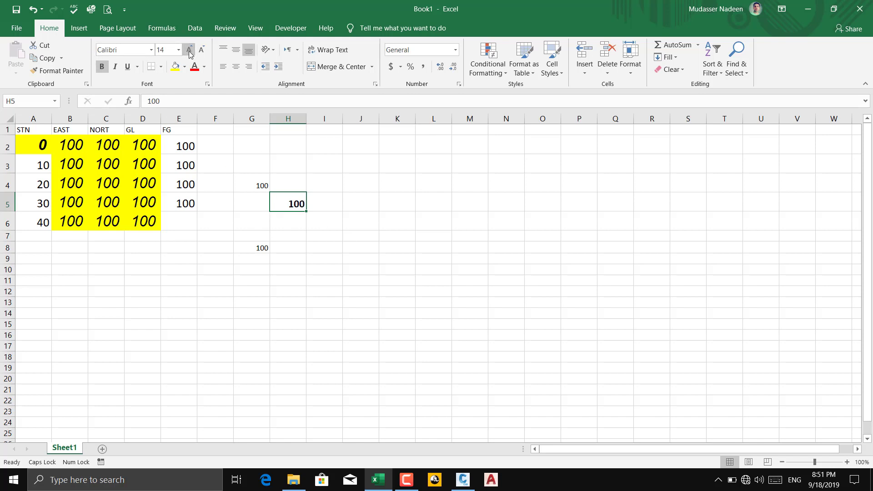
{"action": "left_click", "coordinate": [190, 50]}
{"action": "left_click", "coordinate": [293, 235]}
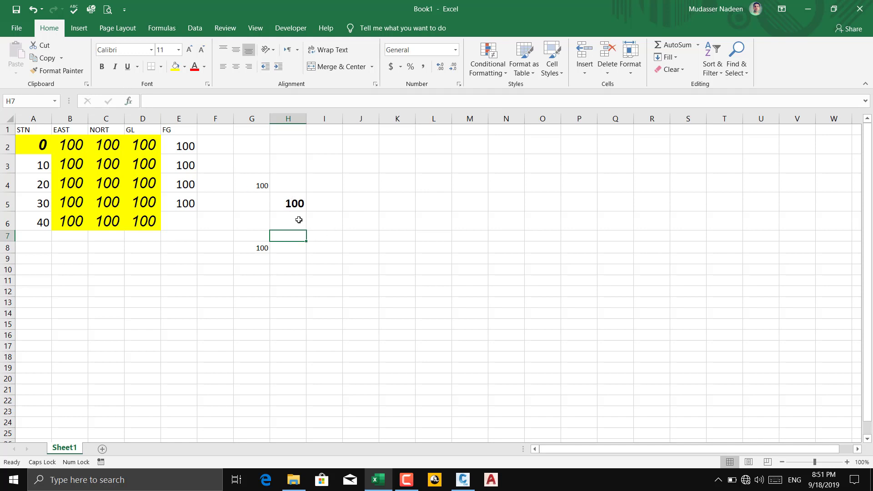
- Make the value in cell H5 italic and underlined
{"action": "left_click", "coordinate": [289, 207]}
{"action": "left_click", "coordinate": [115, 71]}
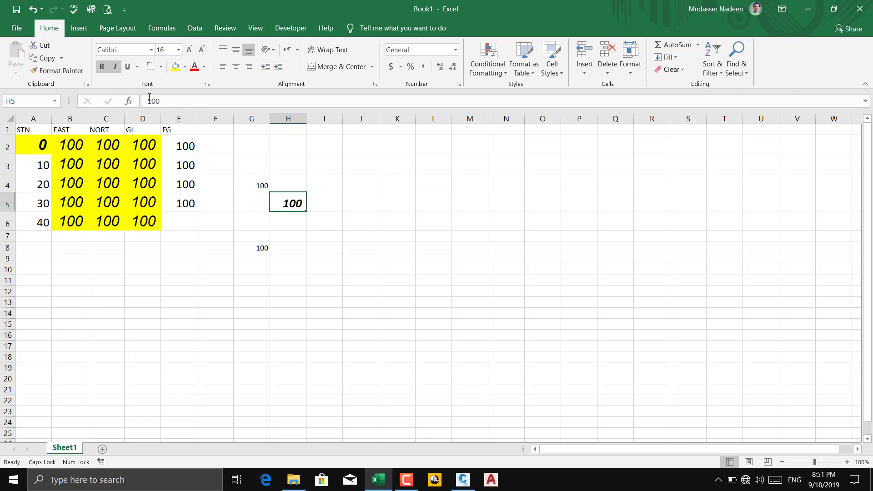
{"action": "left_click", "coordinate": [127, 67]}
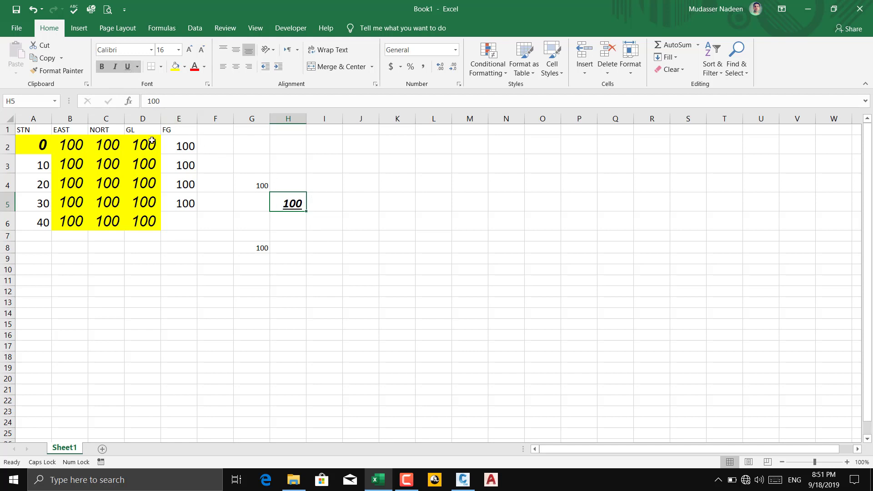
{"action": "left_click", "coordinate": [292, 218]}
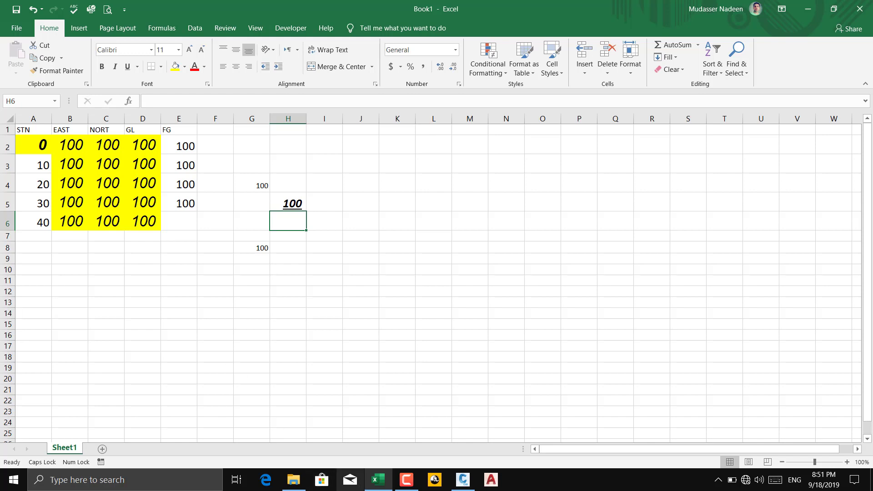
{"action": "left_click", "coordinate": [382, 485]}
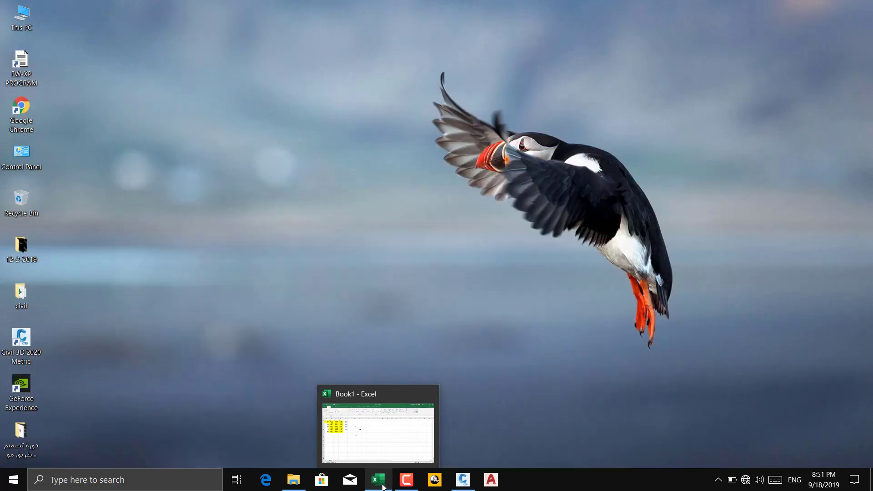
{"action": "left_click", "coordinate": [381, 485]}
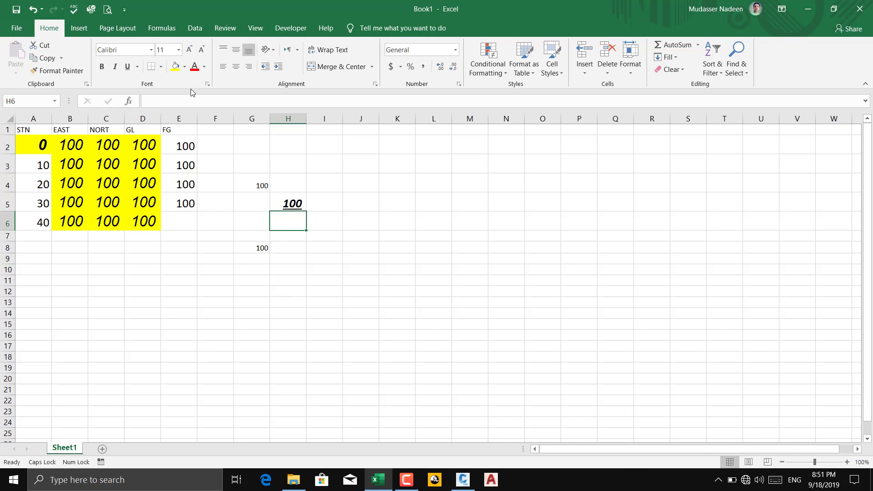
{"action": "left_click", "coordinate": [261, 228]}
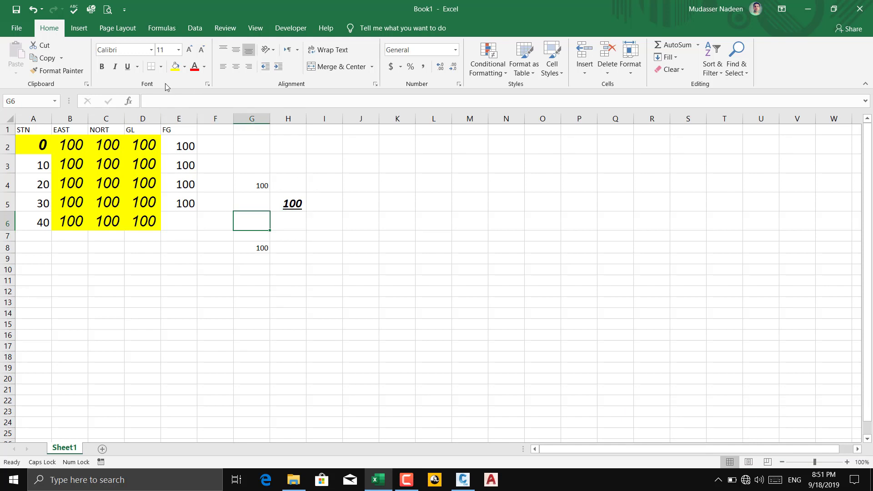
{"action": "left_click", "coordinate": [161, 67]}
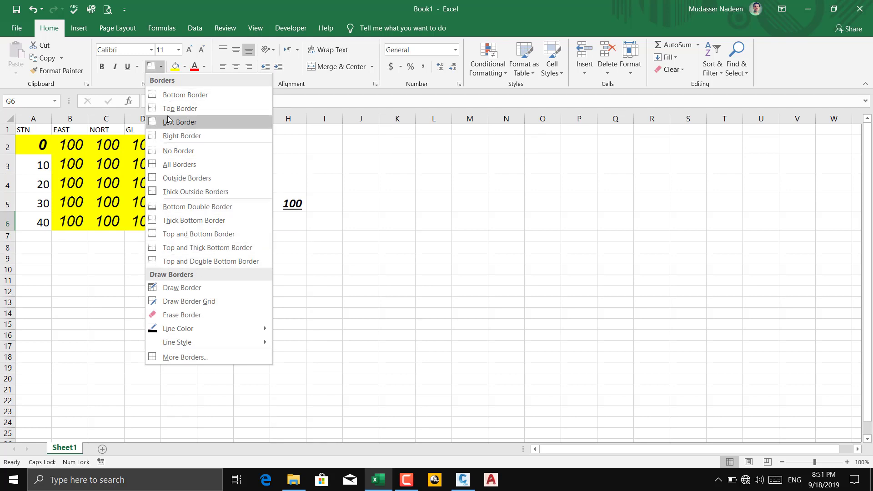
{"action": "left_click", "coordinate": [98, 282]}
- Apply All Borders to the table range A1:D6
{"action": "left_click_drag", "start_coordinate": [25, 131], "coordinate": [143, 226]}
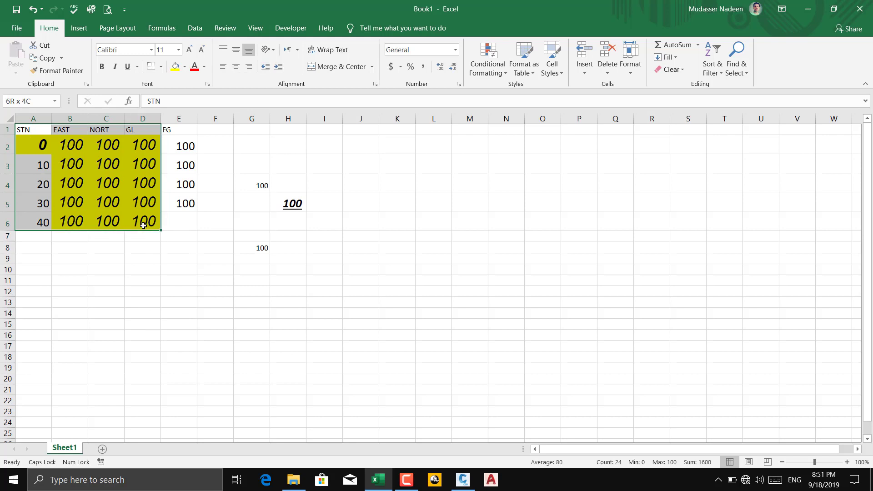
{"action": "left_click", "coordinate": [161, 67]}
{"action": "left_click", "coordinate": [177, 164]}
{"action": "left_click", "coordinate": [132, 278]}
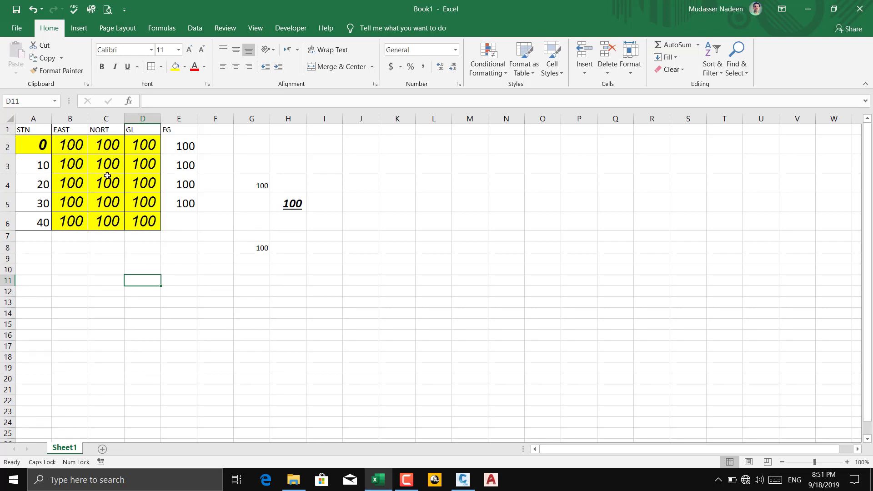
- Remove the borders from the table range A1:D6 with No Border
{"action": "left_click", "coordinate": [162, 68]}
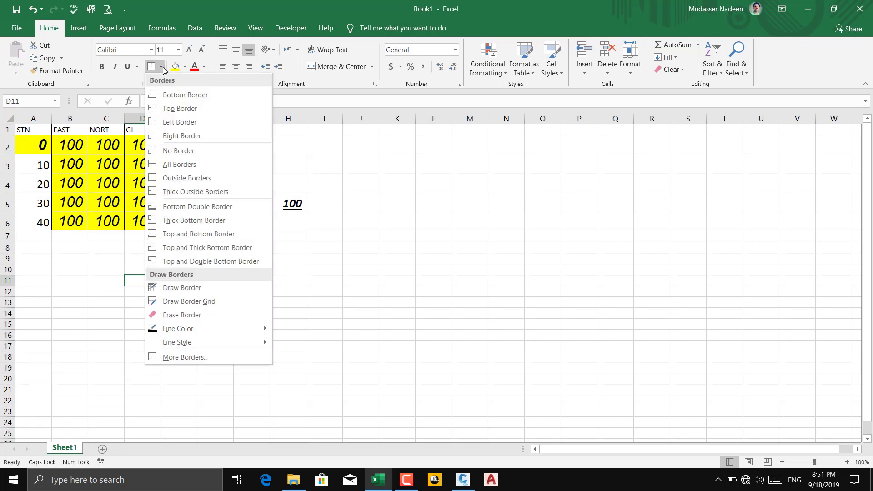
{"action": "left_click", "coordinate": [173, 149]}
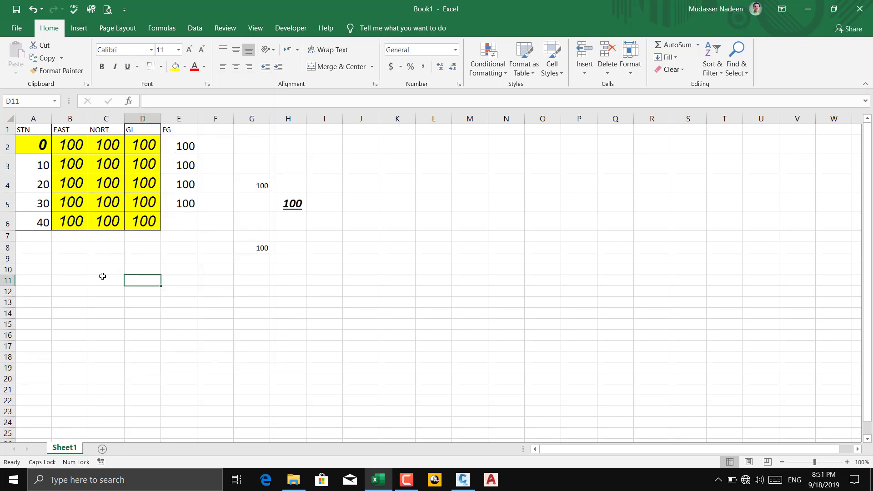
{"action": "left_click_drag", "start_coordinate": [23, 131], "coordinate": [131, 213]}
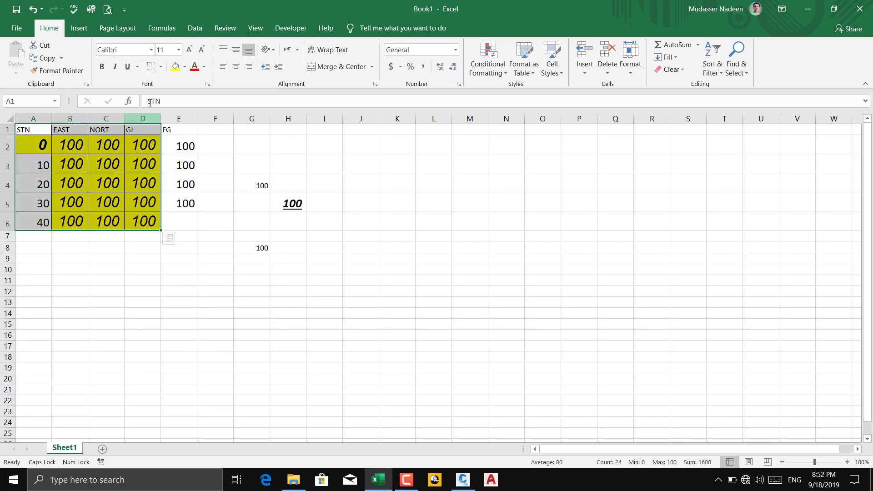
{"action": "left_click", "coordinate": [160, 67]}
{"action": "left_click", "coordinate": [165, 151]}
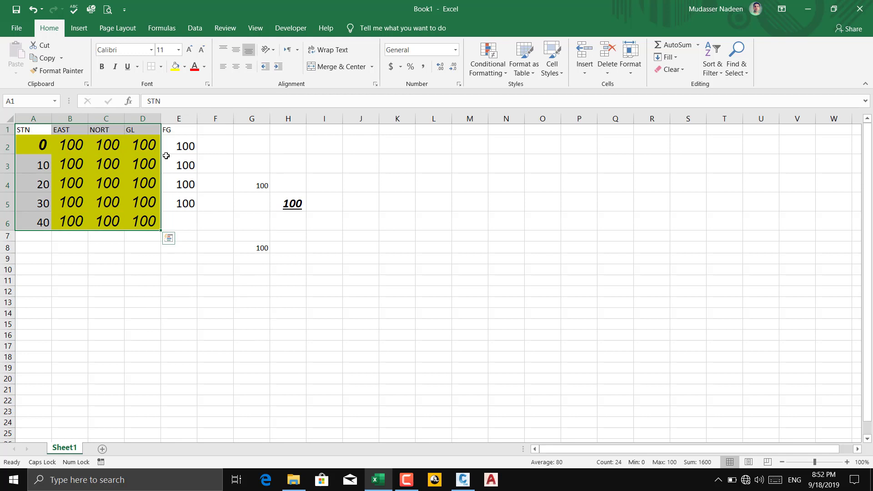
{"action": "left_click", "coordinate": [93, 248]}
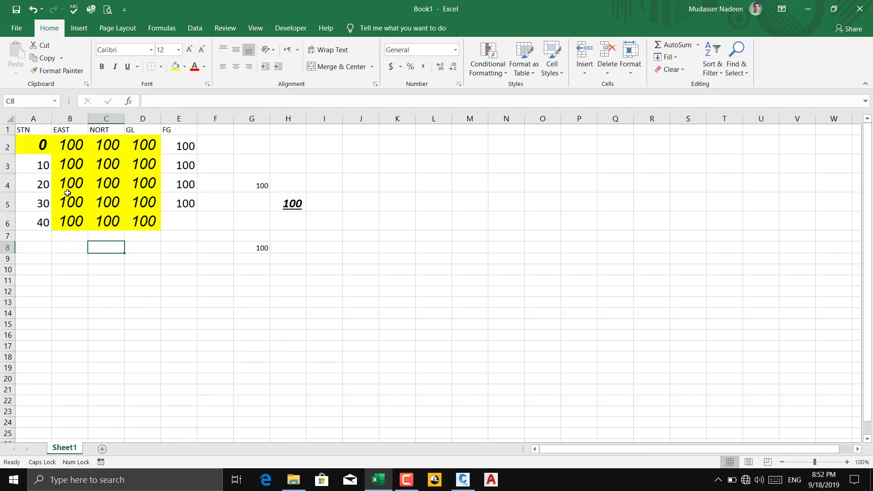
- Apply Thick Outside Borders around the table range A1:D6
{"action": "left_click", "coordinate": [162, 69]}
{"action": "left_click", "coordinate": [28, 131]}
{"action": "left_click_drag", "start_coordinate": [28, 131], "coordinate": [142, 213]}
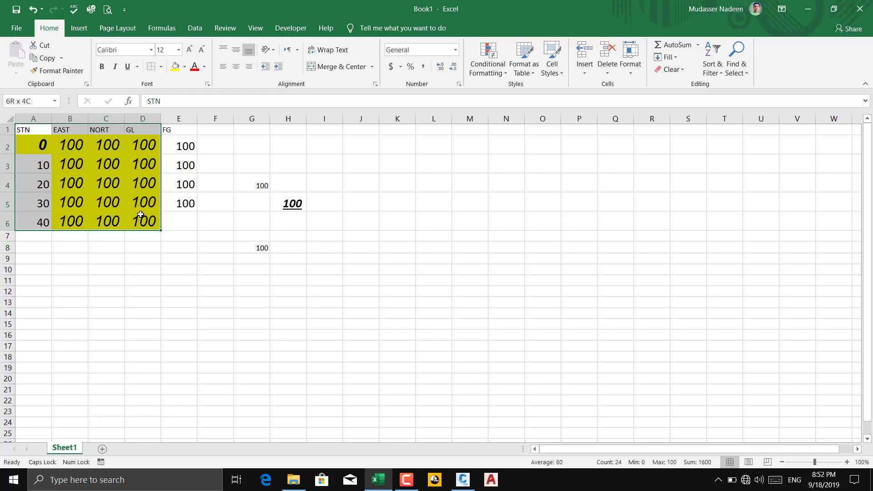
{"action": "left_click", "coordinate": [162, 69]}
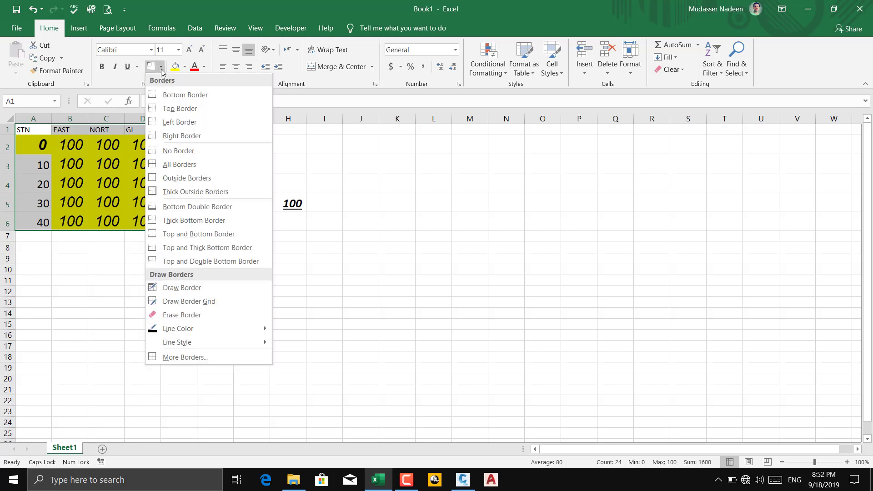
{"action": "left_click", "coordinate": [175, 196]}
{"action": "left_click", "coordinate": [119, 257]}
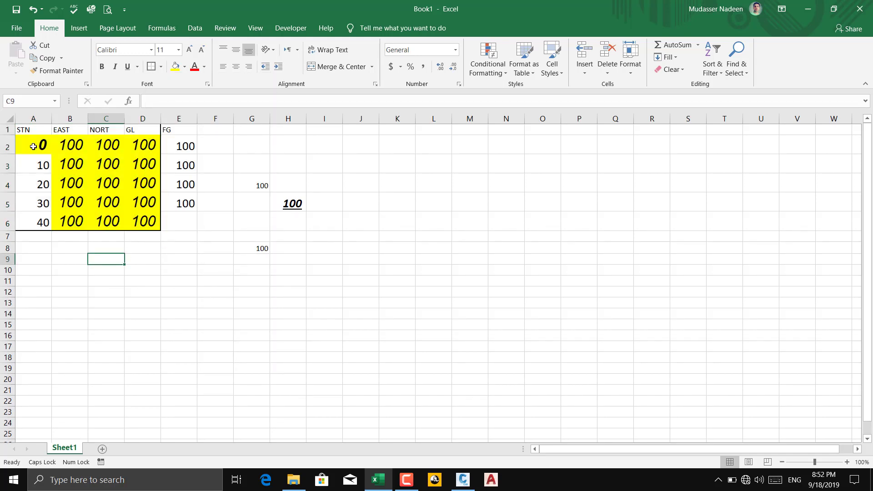
- Check the bordered table in the print preview and return to the worksheet
{"action": "left_click", "coordinate": [108, 9]}
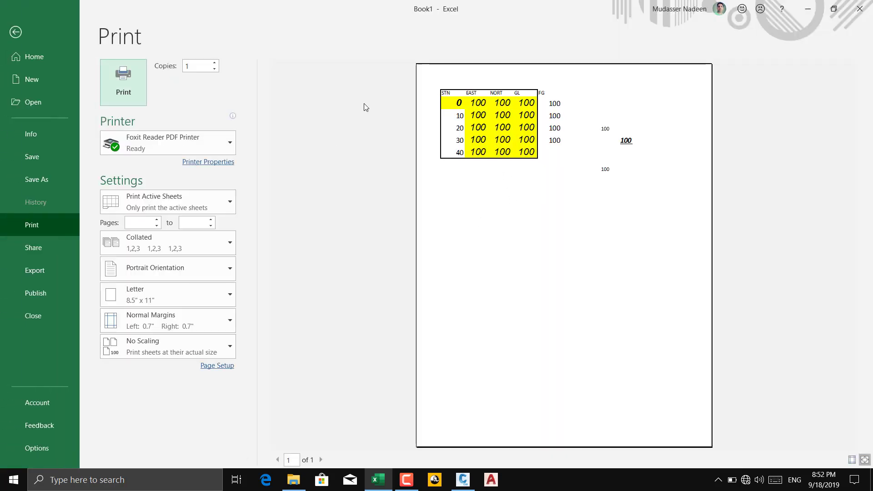
{"action": "left_click", "coordinate": [15, 33]}
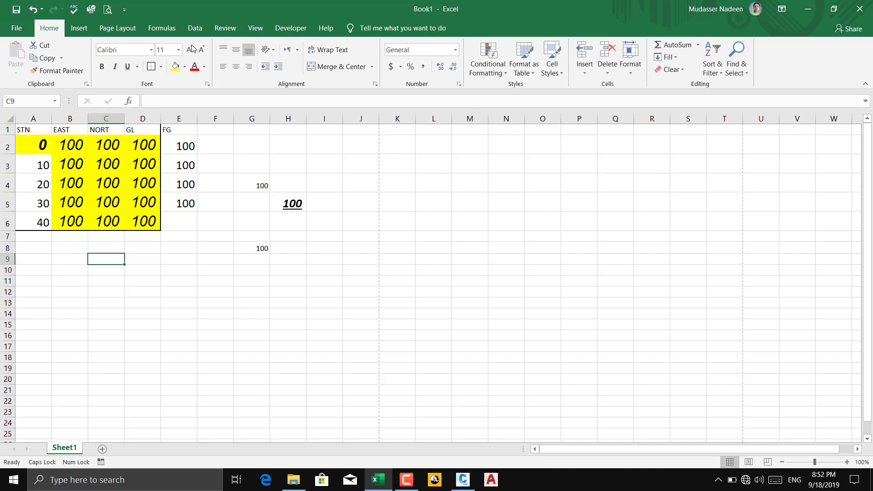
{"action": "left_click", "coordinate": [398, 481]}
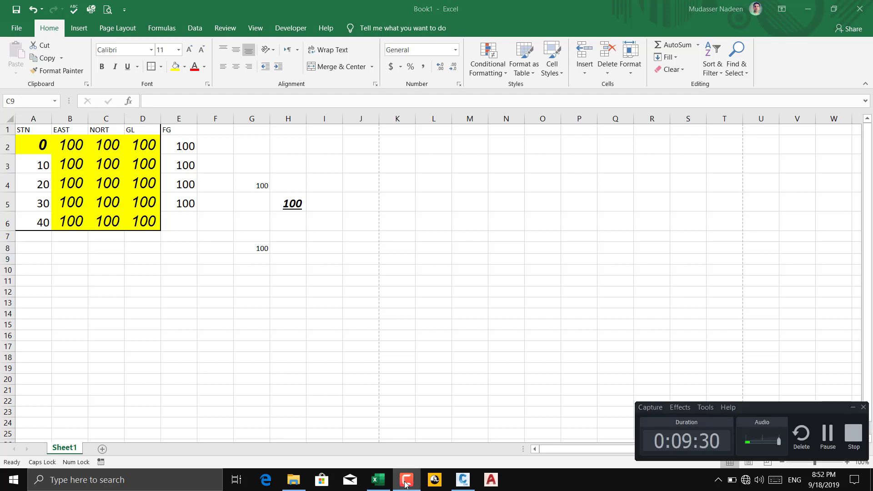
{"action": "left_click", "coordinate": [406, 484]}
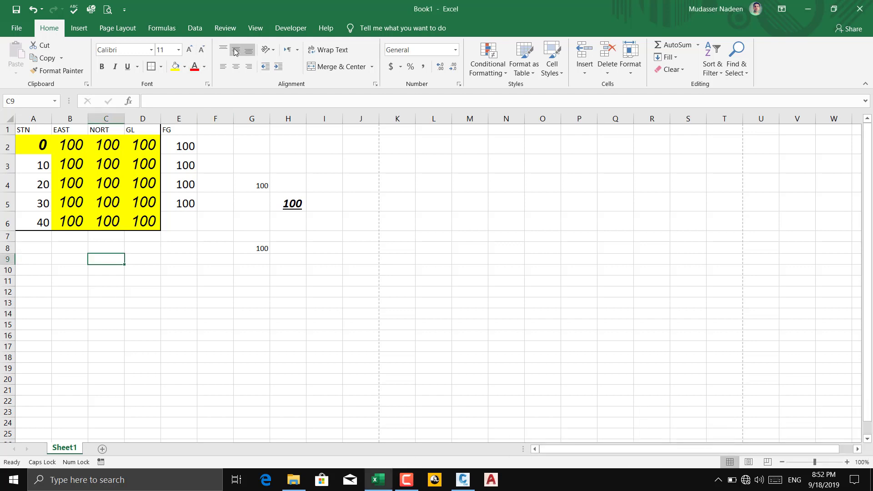
- Set the font size of the values in A2:D6 to 10
{"action": "left_click_drag", "start_coordinate": [40, 149], "coordinate": [150, 223]}
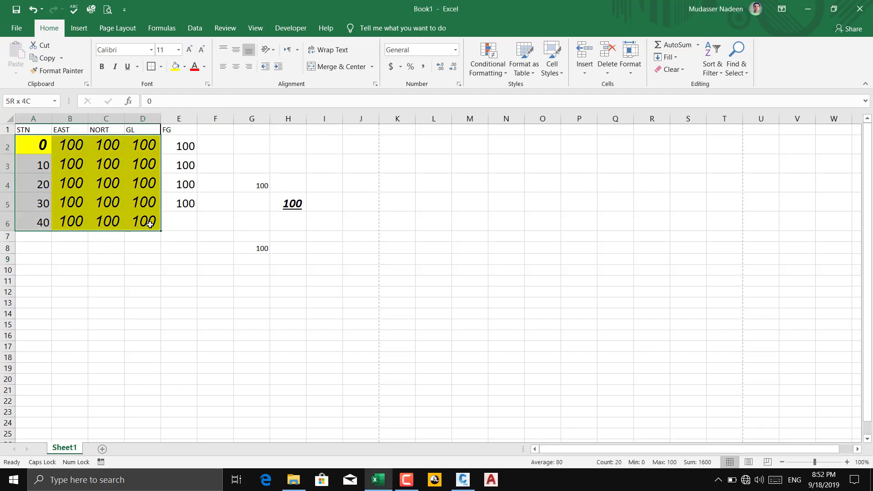
{"action": "left_click", "coordinate": [177, 50]}
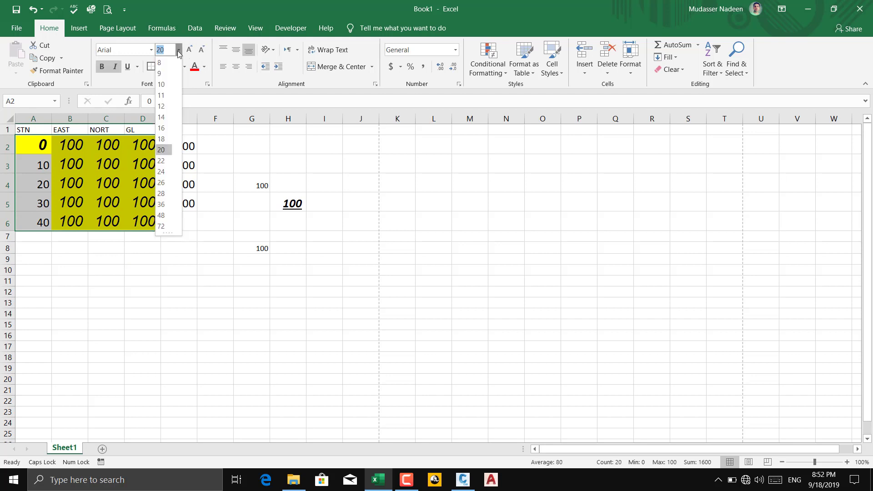
{"action": "left_click", "coordinate": [164, 81]}
{"action": "left_click", "coordinate": [183, 278]}
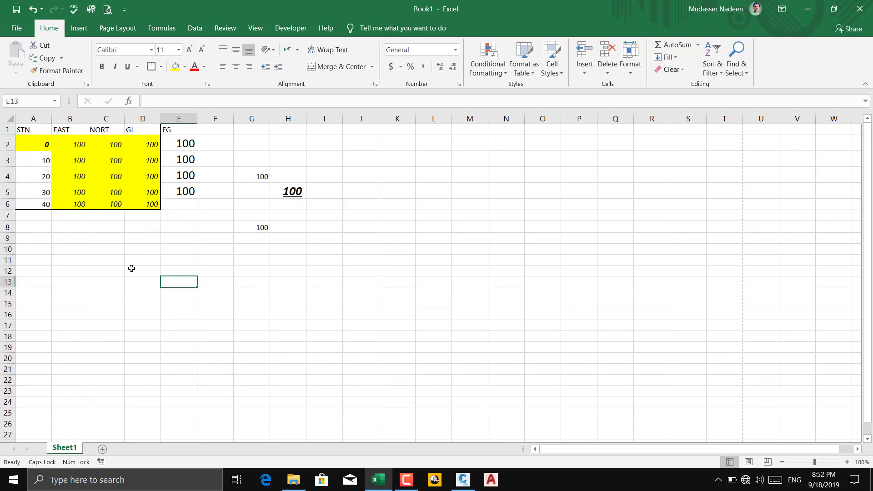
- Remove the yellow fill from the table range A1:D6 with No Fill
{"action": "left_click", "coordinate": [21, 139]}
{"action": "left_click_drag", "start_coordinate": [22, 131], "coordinate": [157, 207]}
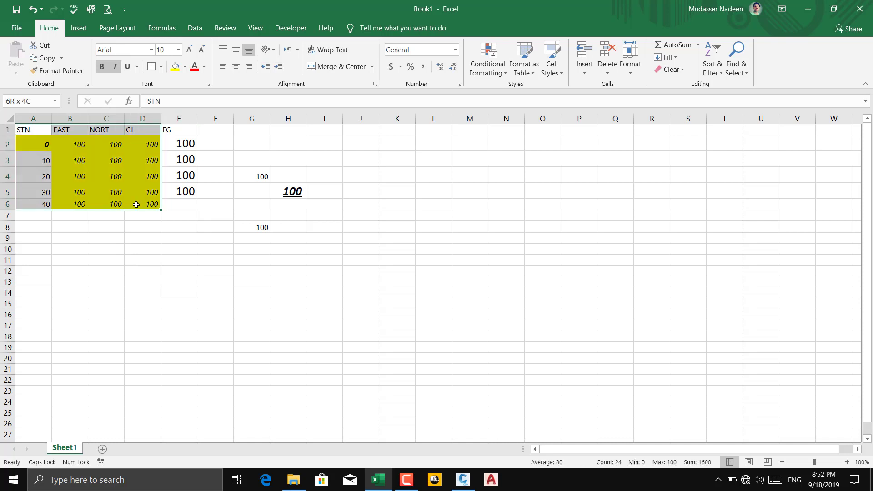
{"action": "left_click", "coordinate": [184, 67]}
{"action": "left_click", "coordinate": [206, 165]}
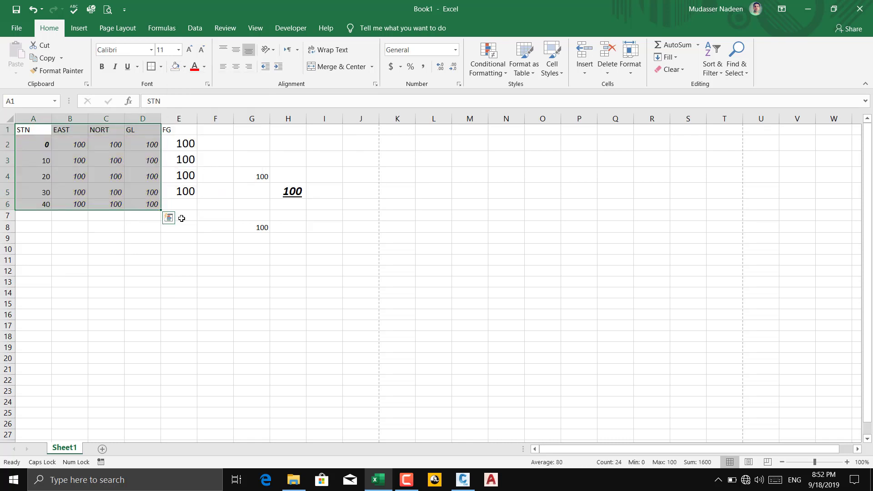
{"action": "left_click", "coordinate": [166, 250]}
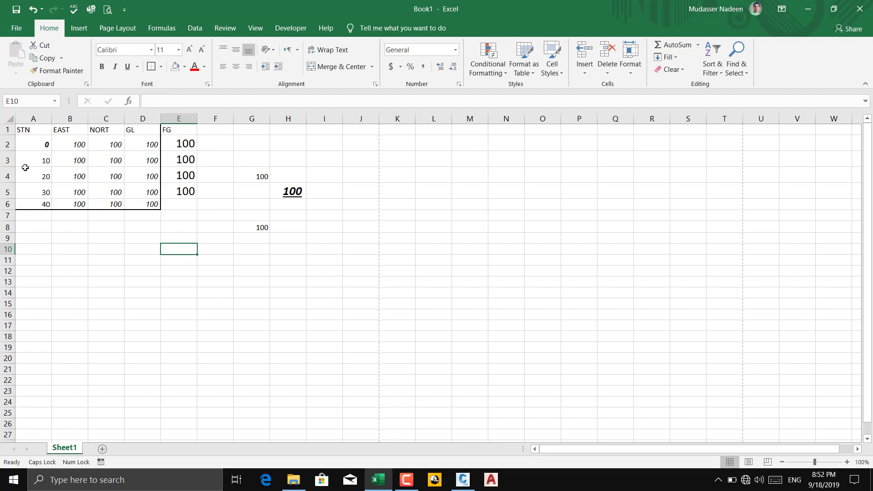
- Set the horizontal alignment of column B to left, column C to centre and column D to right
{"action": "left_click", "coordinate": [77, 121]}
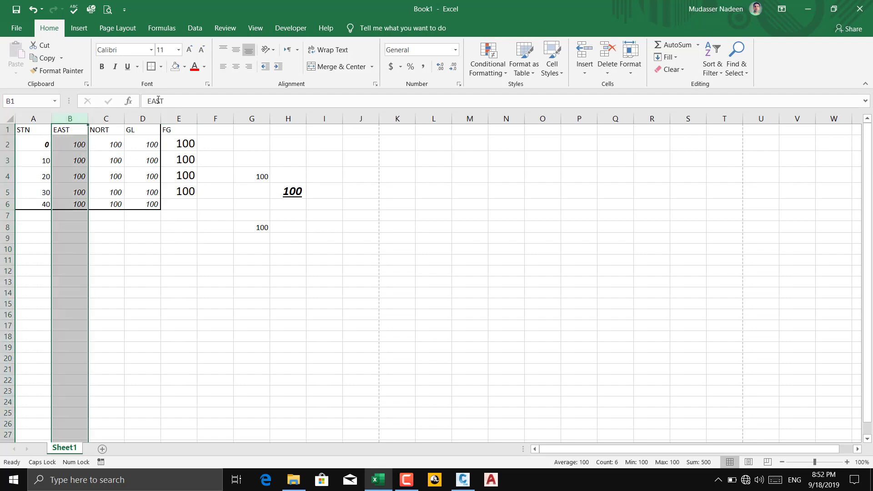
{"action": "left_click", "coordinate": [223, 66]}
{"action": "left_click", "coordinate": [119, 118]}
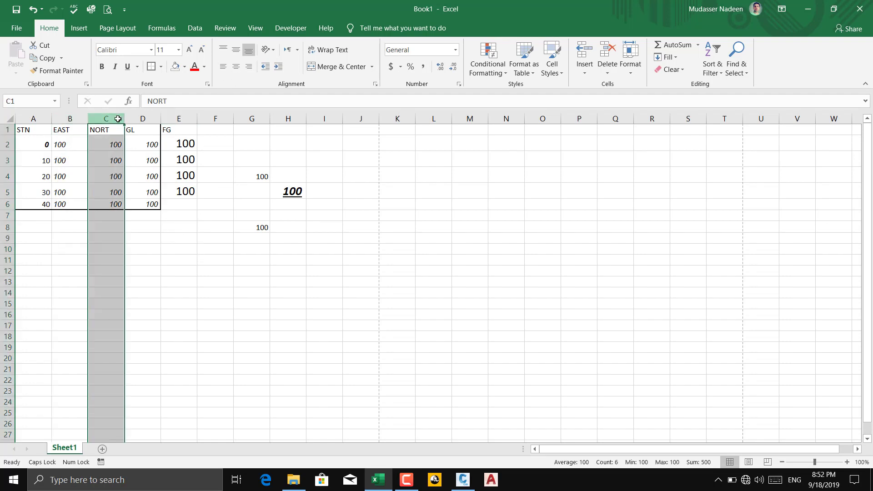
{"action": "left_click", "coordinate": [236, 67]}
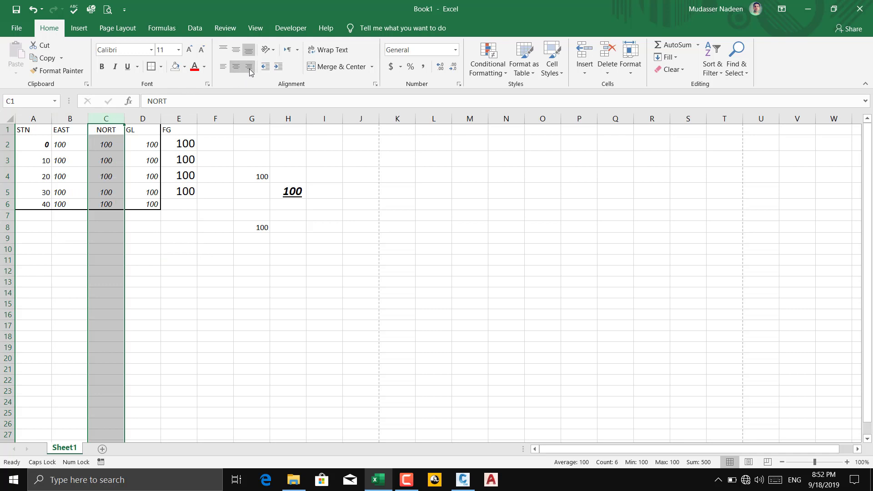
{"action": "left_click", "coordinate": [144, 118]}
{"action": "left_click", "coordinate": [249, 70]}
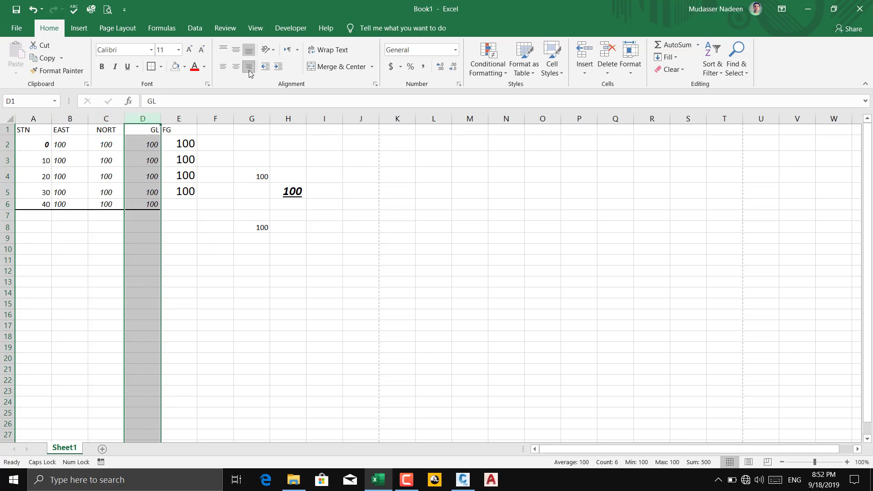
{"action": "left_click", "coordinate": [165, 267]}
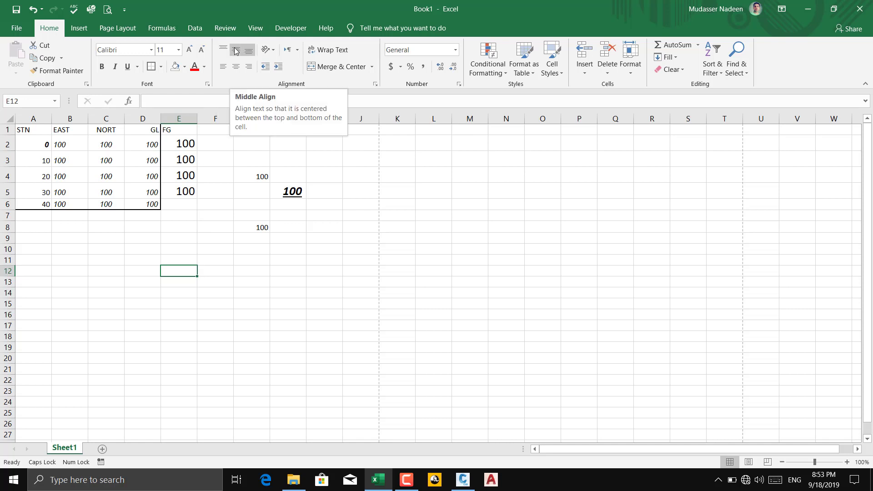
- Centre the contents of table range A1:D6 horizontally and set their vertical alignment to middle
{"action": "left_click", "coordinate": [33, 130]}
{"action": "left_click_drag", "start_coordinate": [33, 129], "coordinate": [150, 204]}
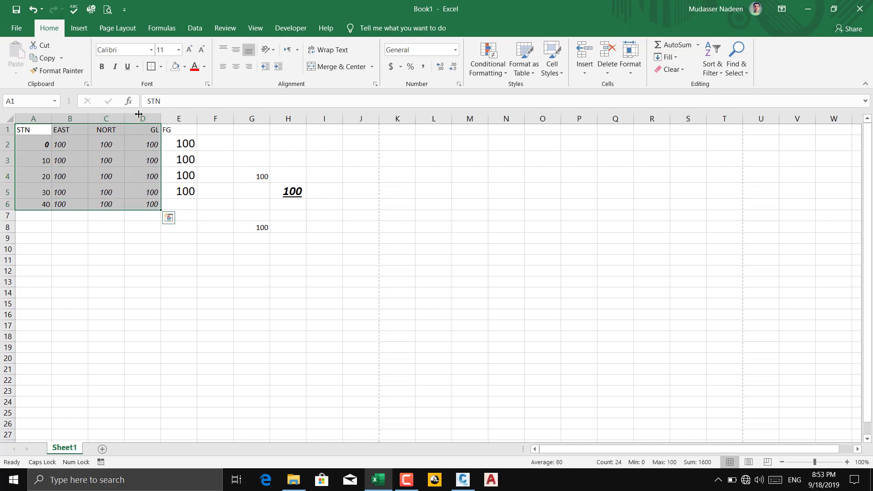
{"action": "left_click", "coordinate": [236, 68]}
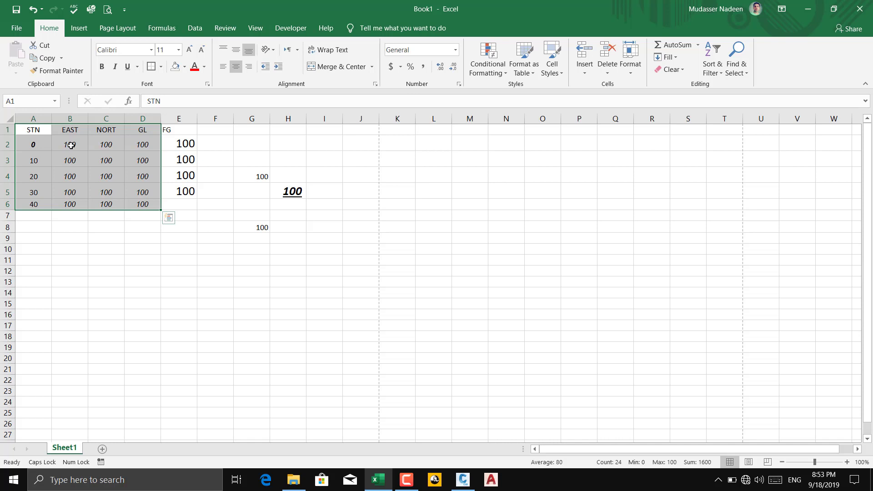
{"action": "left_click", "coordinate": [226, 67]}
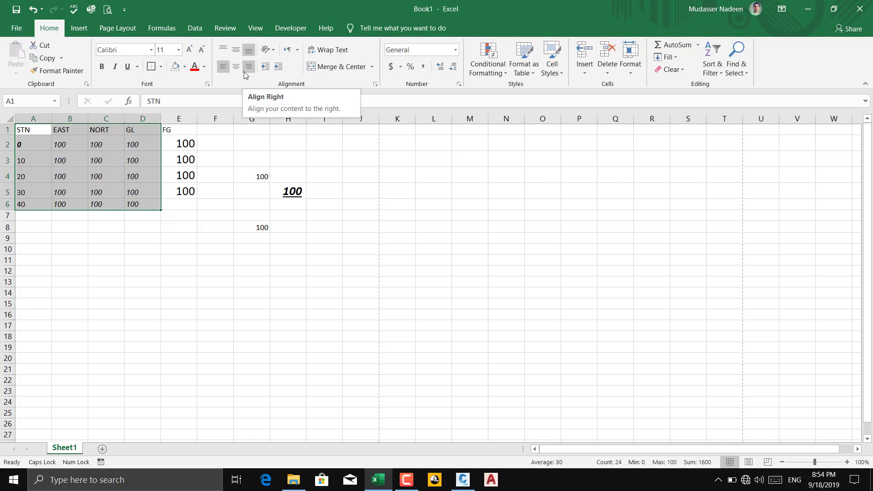
{"action": "left_click", "coordinate": [235, 67]}
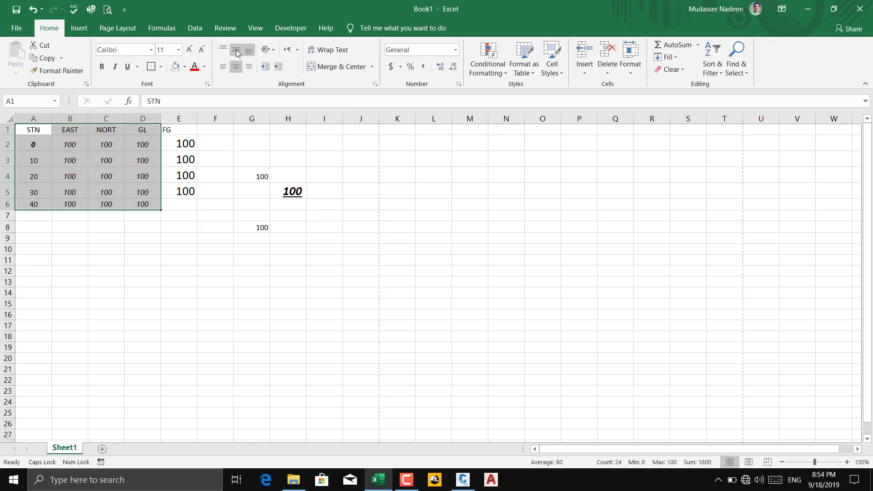
{"action": "left_click", "coordinate": [237, 50]}
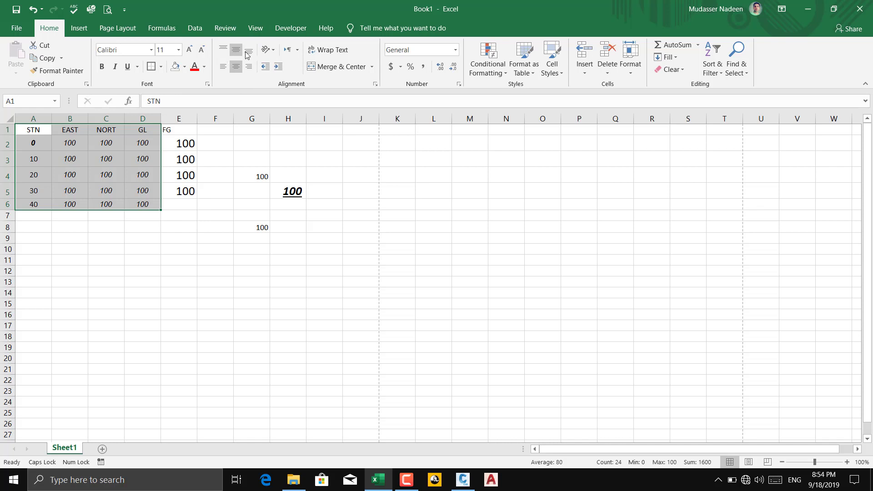
{"action": "left_click", "coordinate": [273, 54]}
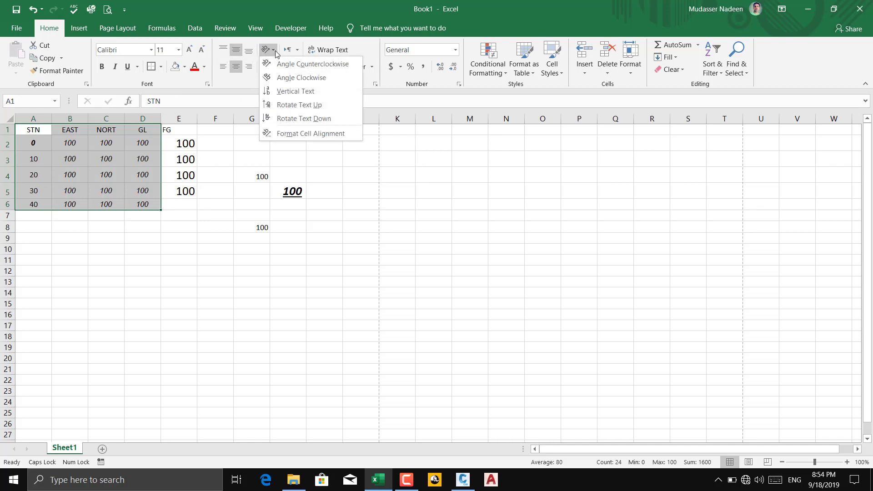
{"action": "left_click", "coordinate": [275, 53]}
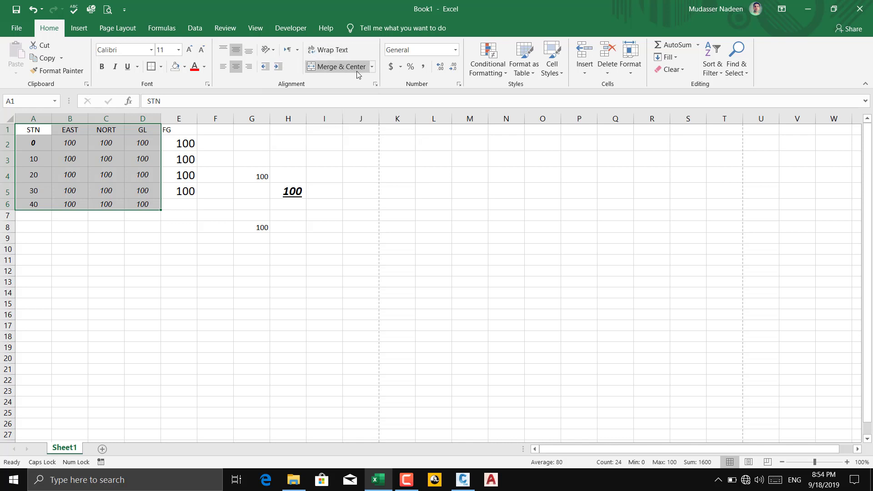
{"action": "left_click", "coordinate": [211, 178]}
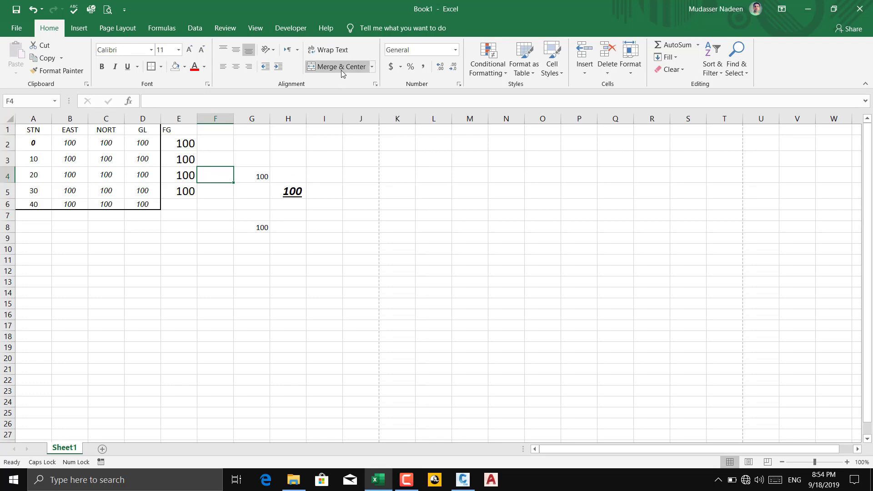
{"action": "left_click", "coordinate": [70, 176]}
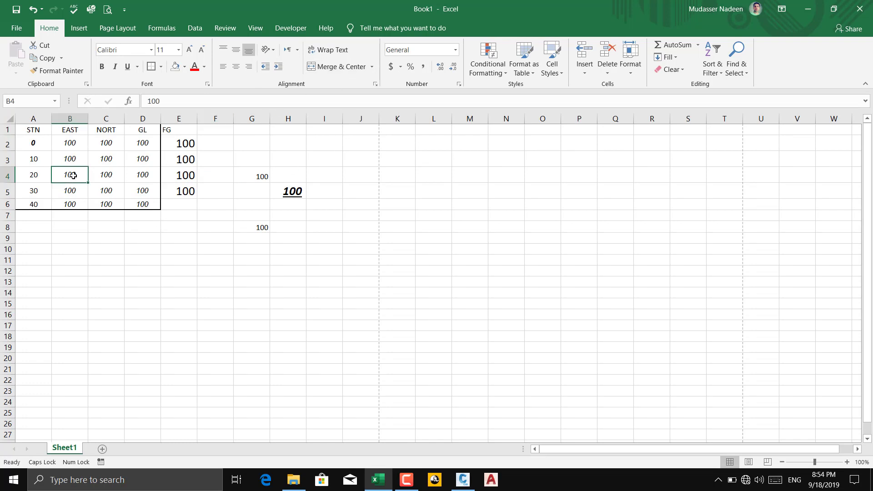
- Insert a blank row above the table's header row
{"action": "left_click", "coordinate": [9, 131]}
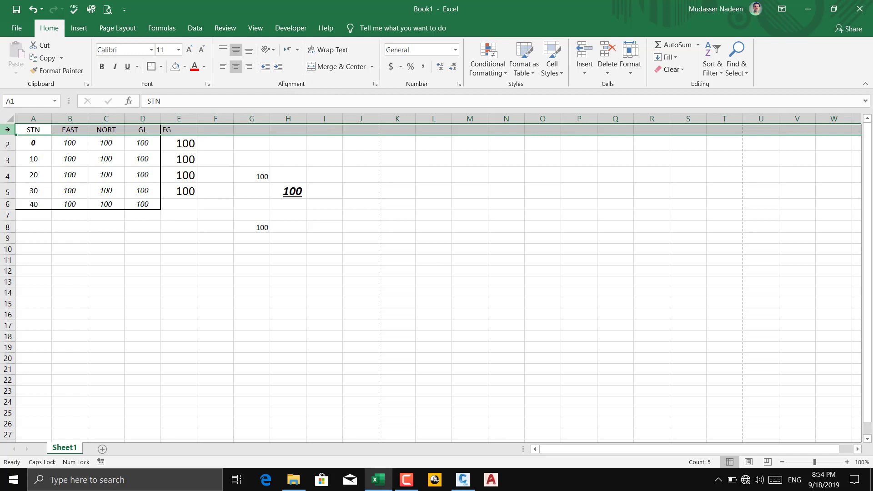
{"action": "right_click", "coordinate": [8, 129]}
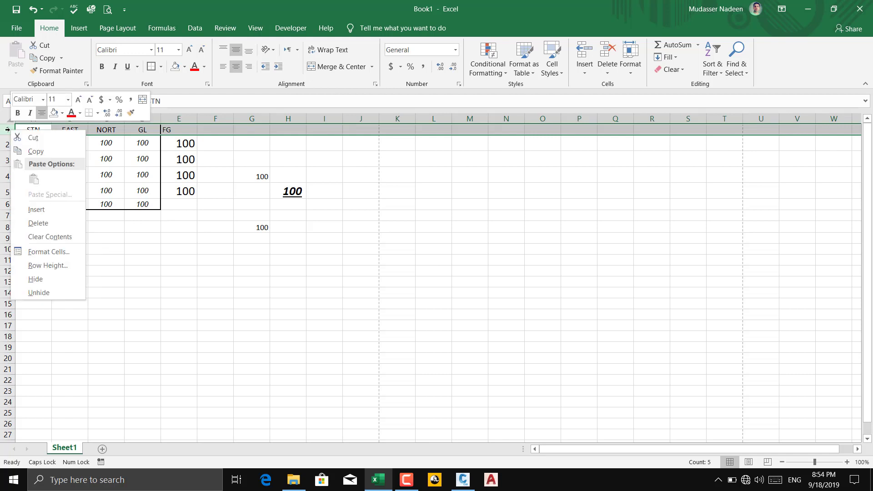
{"action": "left_click", "coordinate": [36, 209]}
{"action": "left_click", "coordinate": [116, 258]}
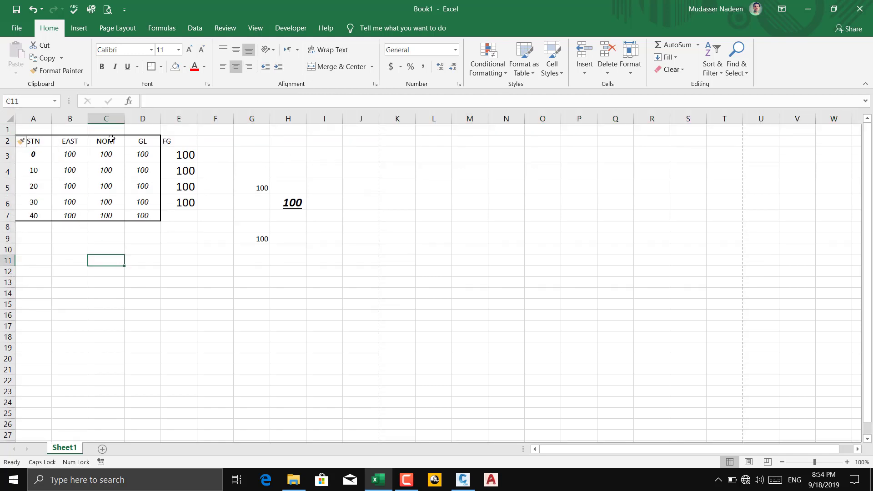
- Merge and center cells A1:D1 above the table headers
{"action": "left_click_drag", "start_coordinate": [35, 128], "coordinate": [130, 129]}
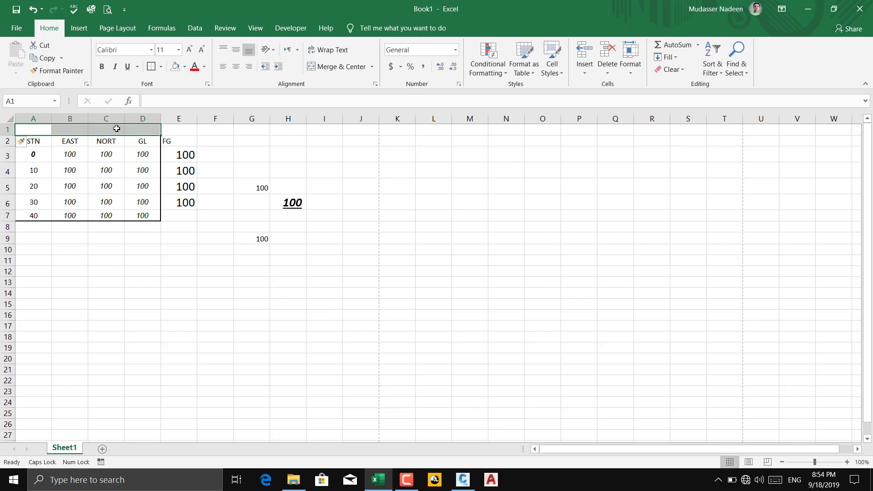
{"action": "left_click", "coordinate": [40, 166]}
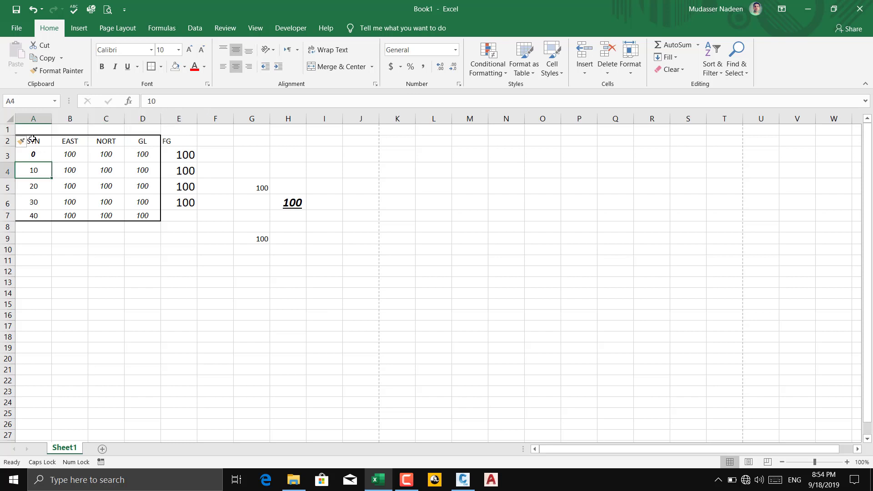
{"action": "left_click", "coordinate": [33, 130]}
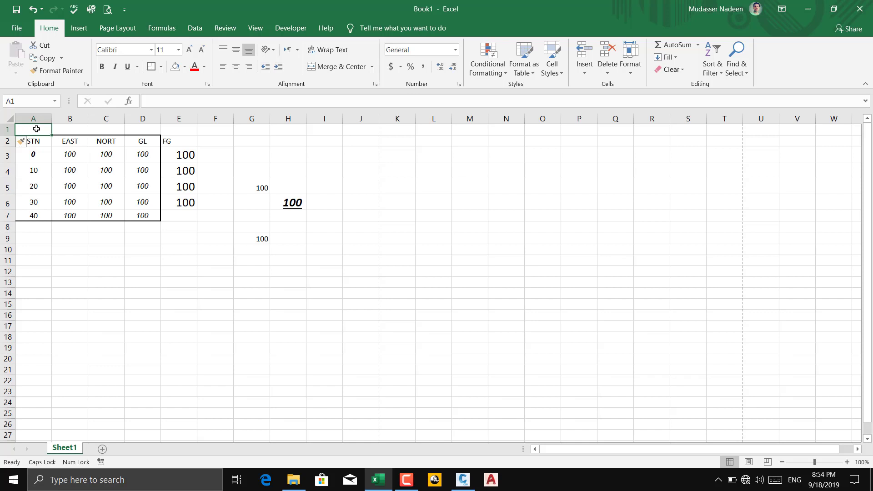
{"action": "left_click_drag", "start_coordinate": [37, 129], "coordinate": [190, 122]}
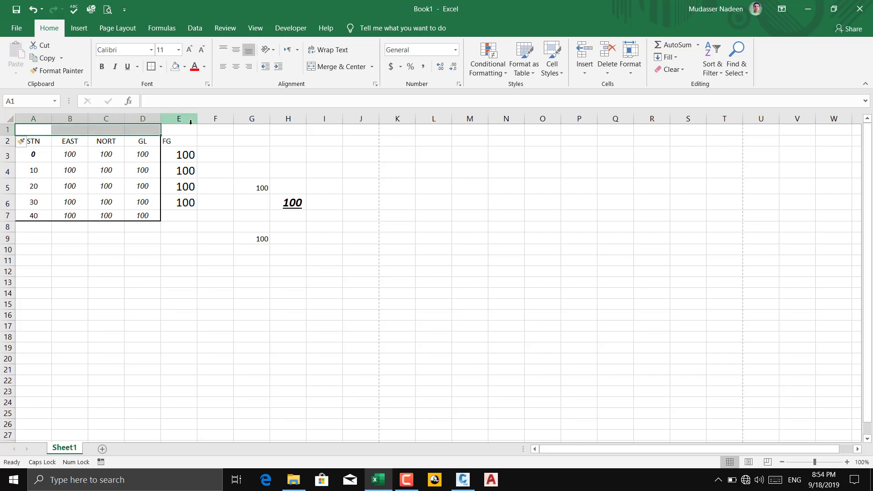
{"action": "left_click", "coordinate": [342, 67]}
{"action": "left_click", "coordinate": [178, 293]}
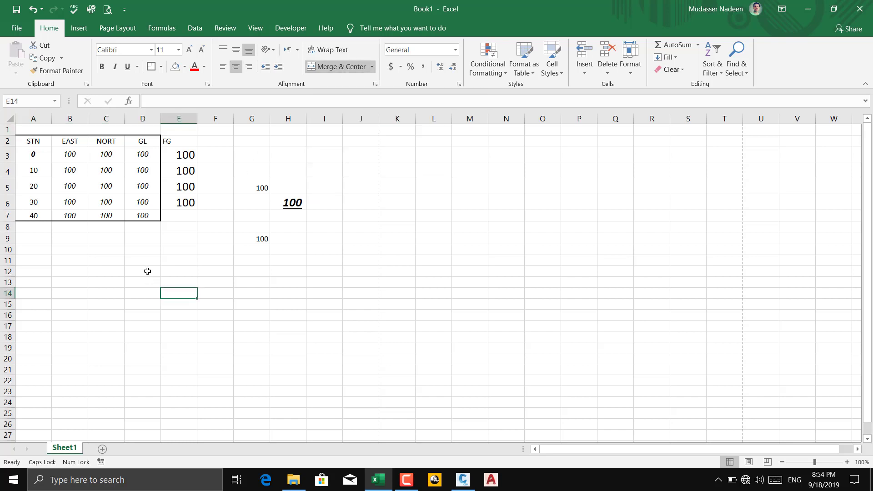
- Enter DATTA as the table title in the merged cell A1:D1
{"action": "left_click", "coordinate": [83, 131]}
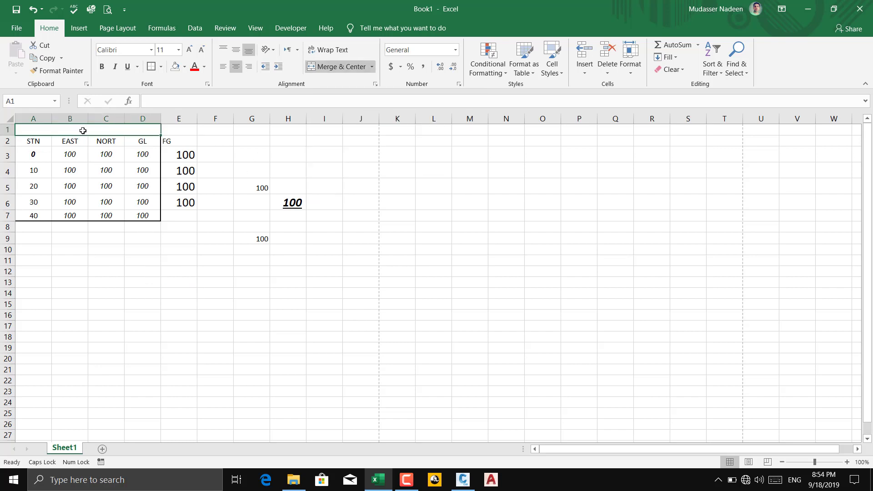
{"action": "type", "text": "DATTA"}
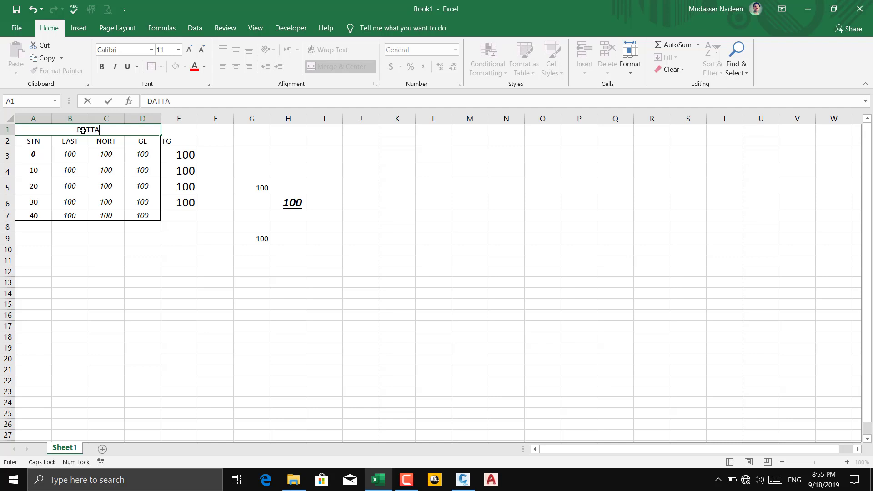
{"action": "left_click", "coordinate": [107, 200]}
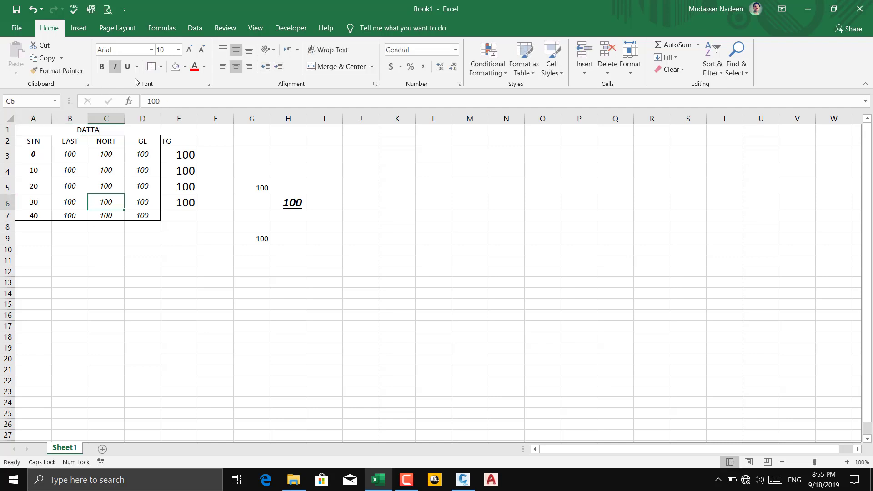
- Apply bold to cell C6 and the DATTA title, and increase the title's font size
{"action": "left_click", "coordinate": [102, 68]}
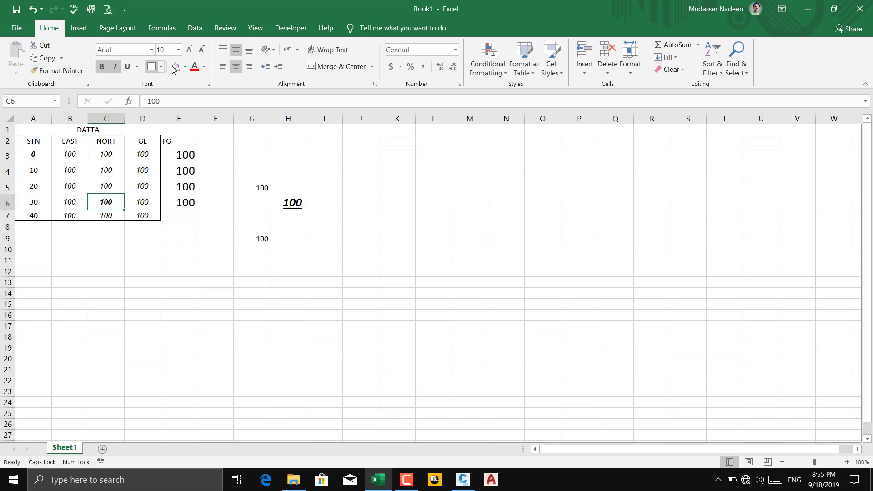
{"action": "left_click", "coordinate": [104, 132]}
{"action": "left_click", "coordinate": [102, 67]}
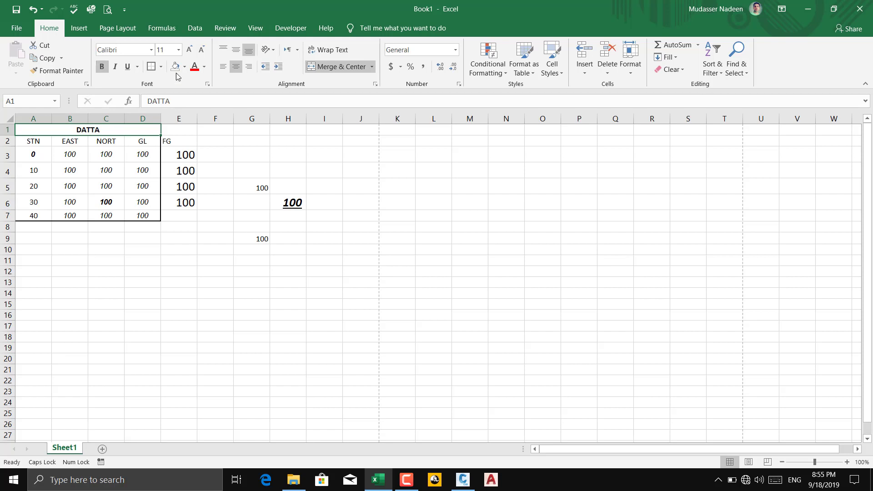
{"action": "left_click", "coordinate": [191, 51]}
{"action": "left_click", "coordinate": [144, 273]}
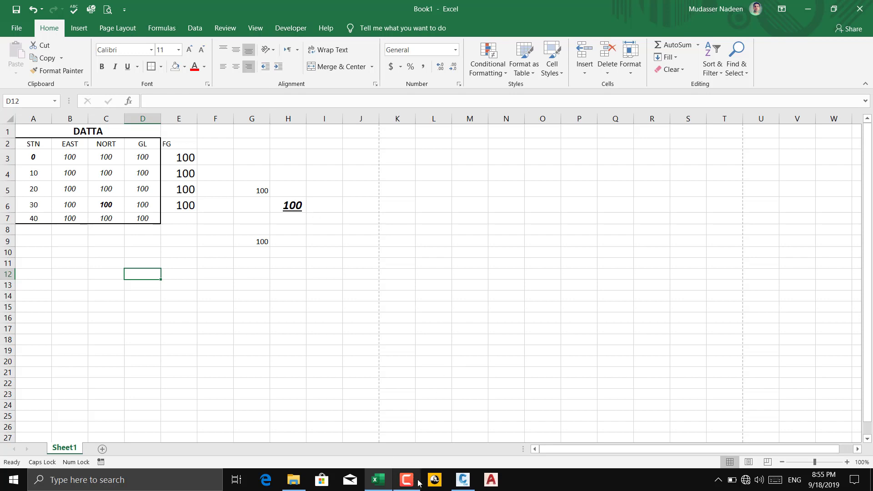
{"action": "mouse_move", "coordinate": [411, 482]}
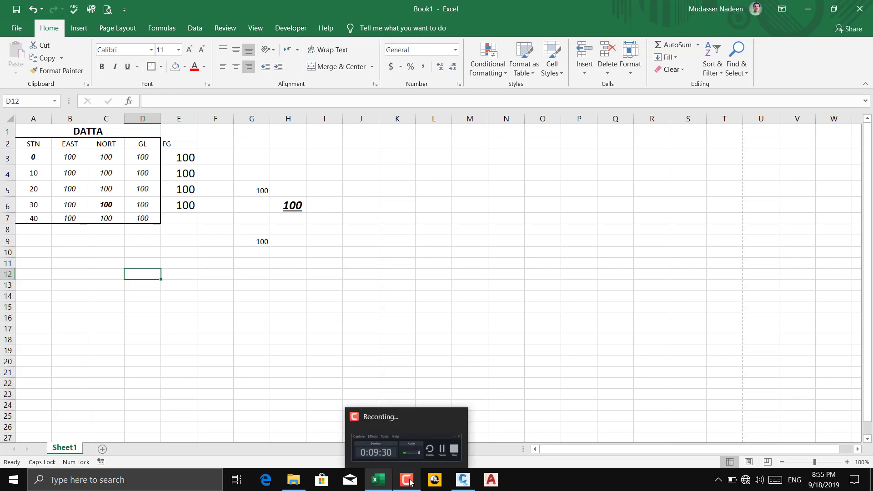